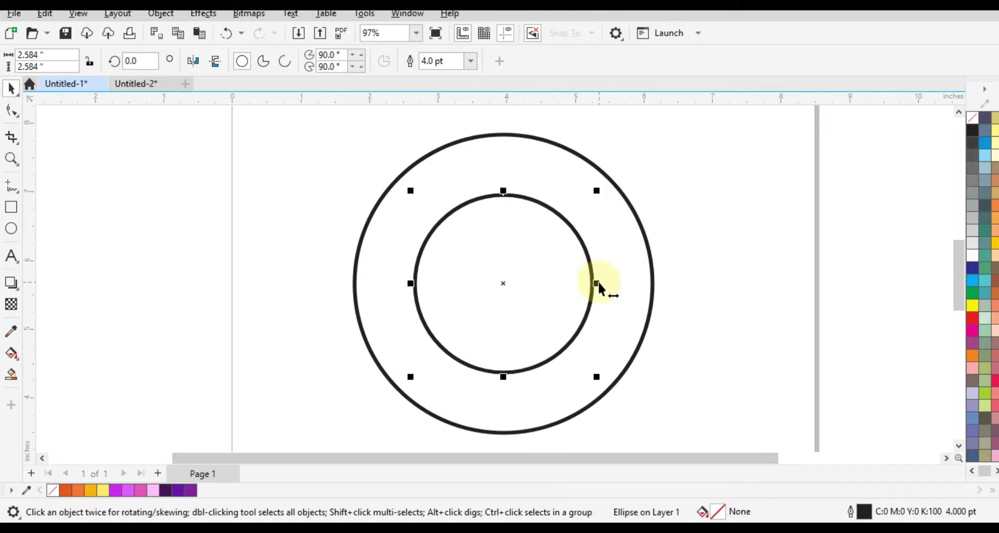
- Reshape the inner circle into a vertical ellipse about 1.79 inches wide, slightly taller than before and centred within the outer circle
drag(598, 280, 570, 285)
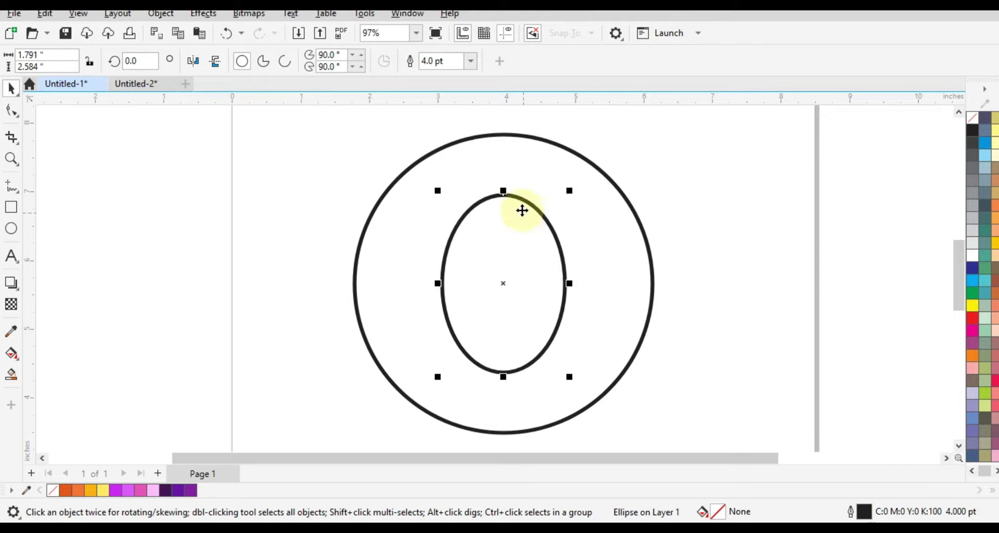
drag(504, 191, 503, 186)
key(ctrl+a)
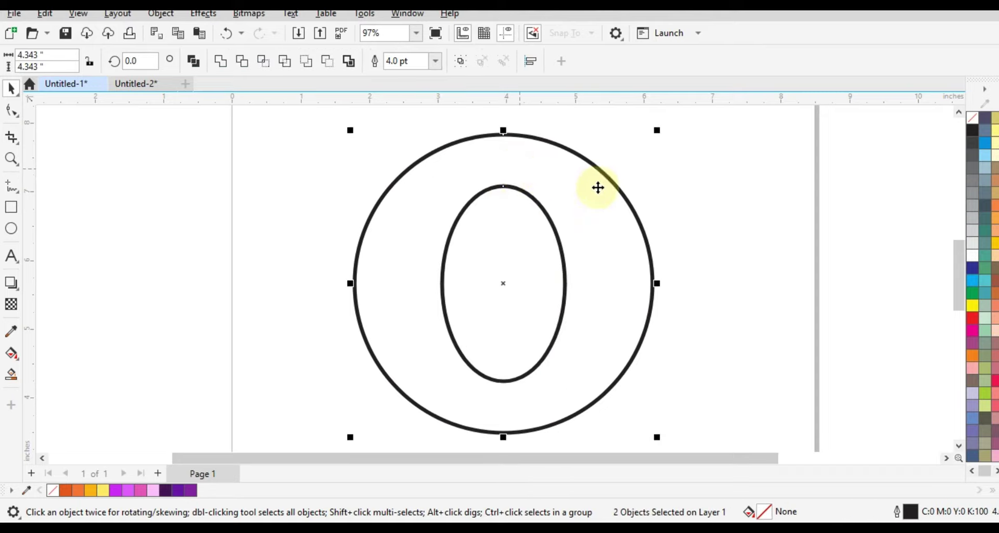
click(734, 211)
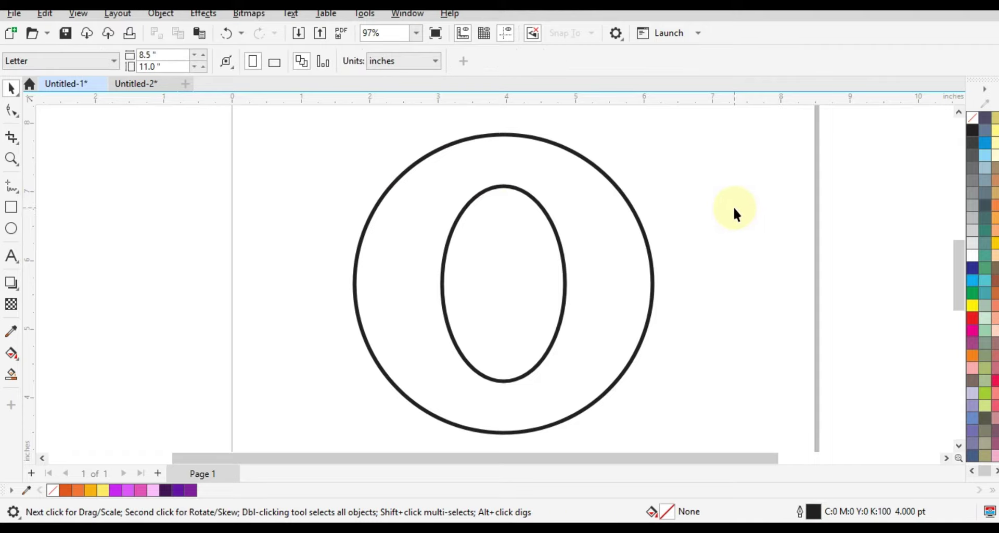
- Draw a connected two-segment freehand line, about 2.2 by 2.82 inches, from the outer circle's top into the ellipse and out to its left edge
click(13, 189)
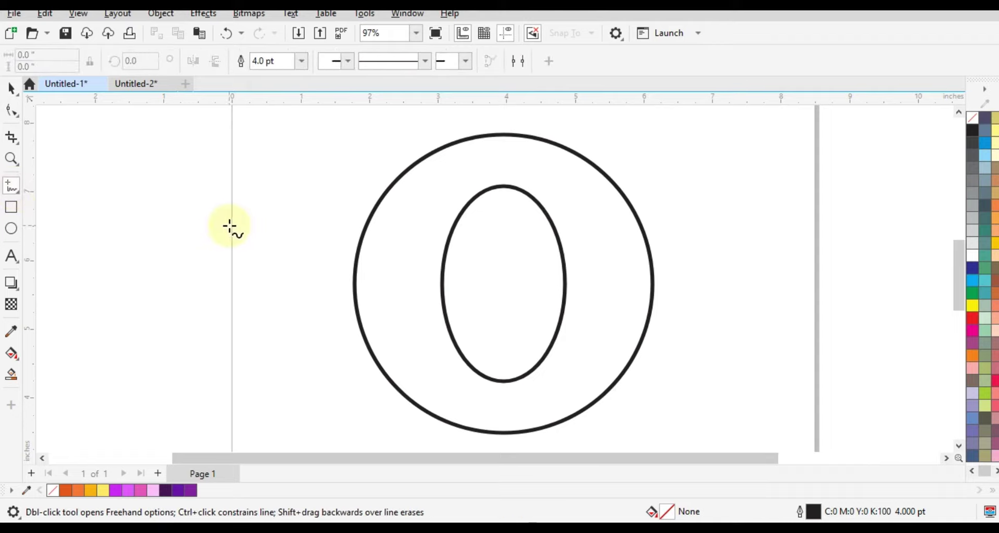
click(457, 136)
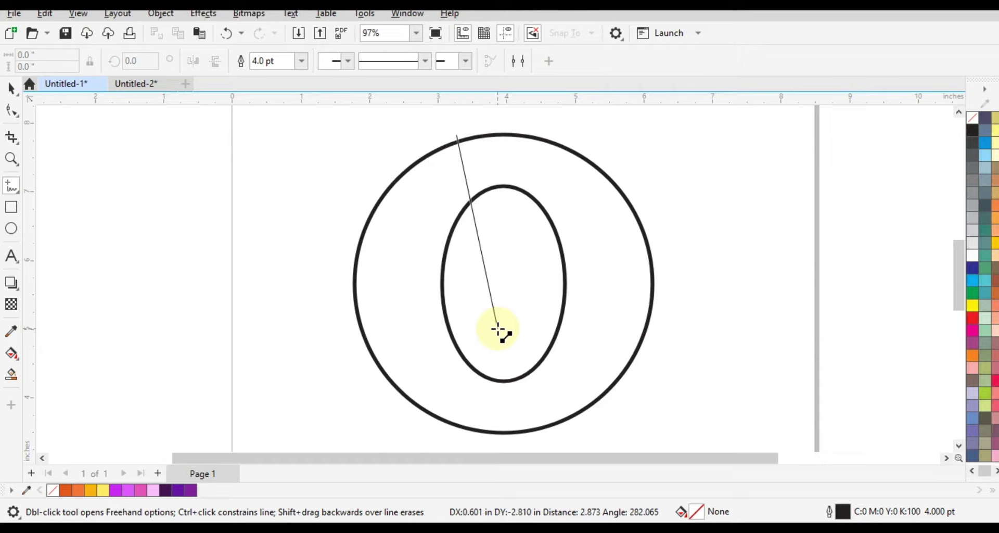
double_click(498, 329)
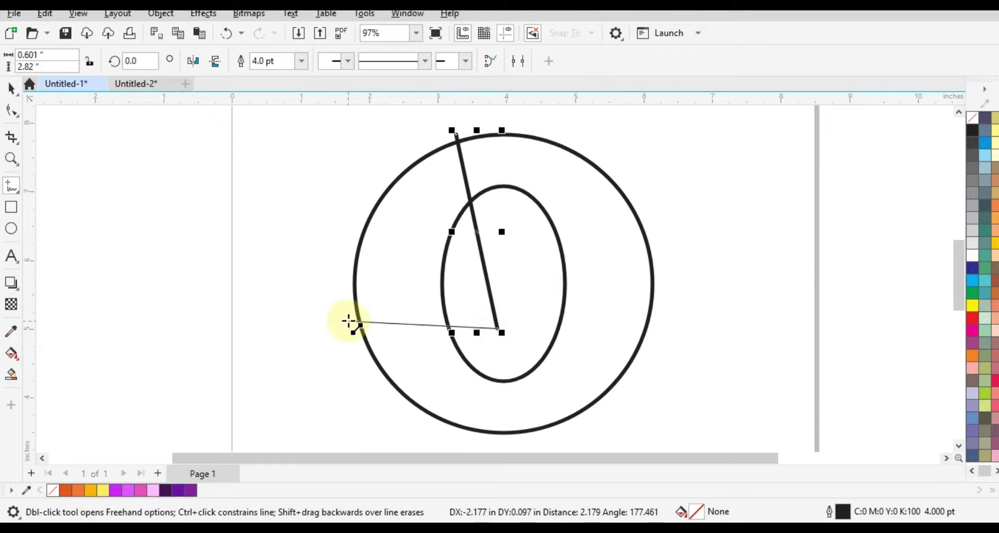
click(348, 305)
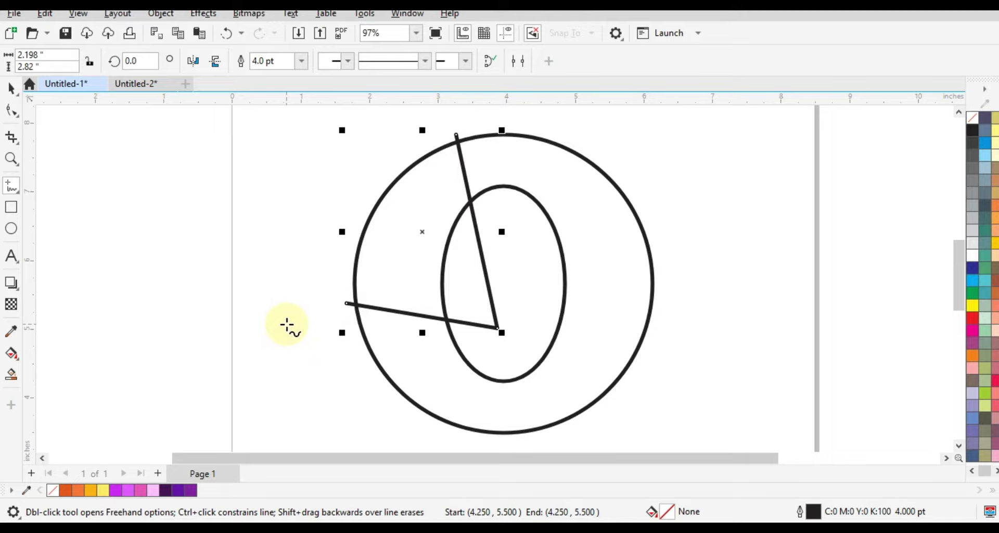
- Select all nodes of the two-segment line and convert its segments to curves
click(17, 112)
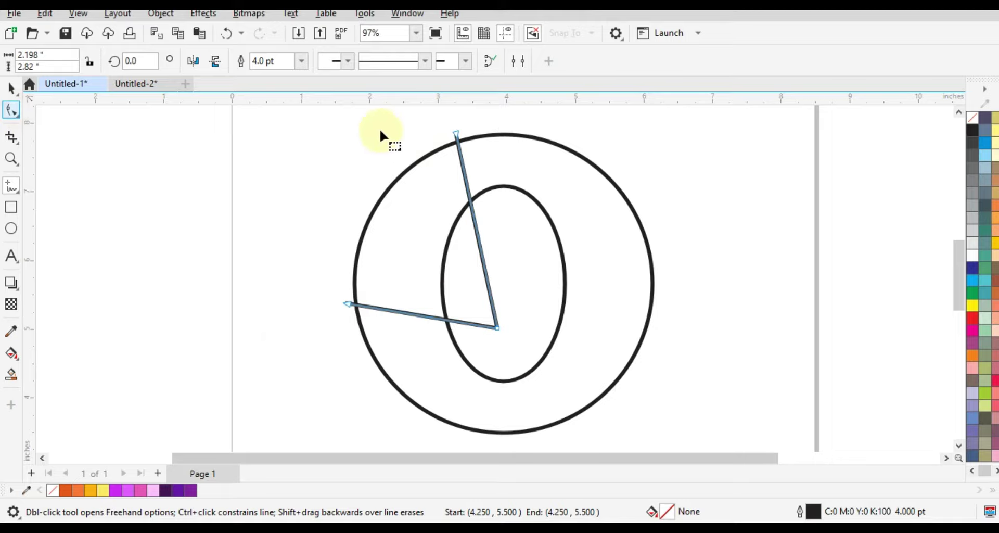
drag(339, 115, 507, 299)
drag(539, 345, 541, 347)
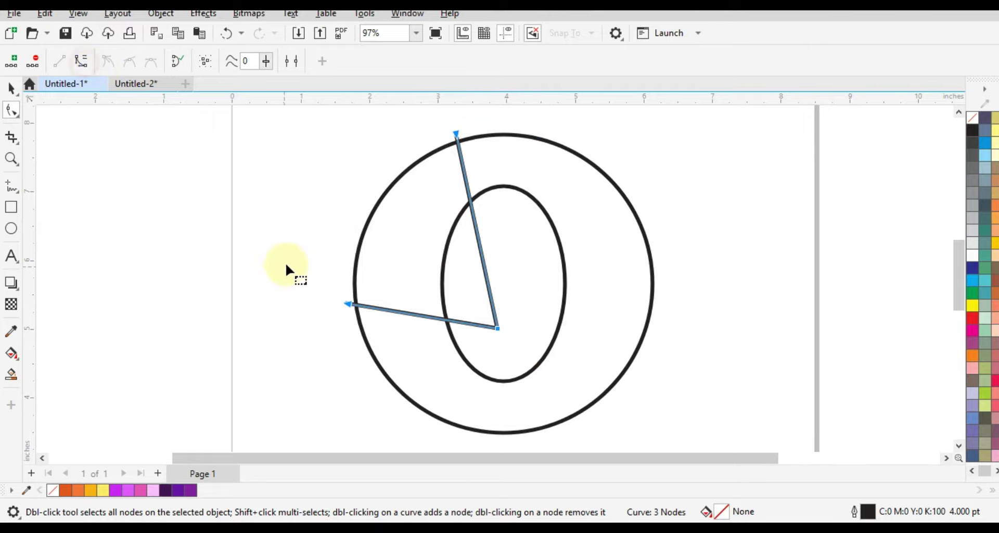
click(519, 311)
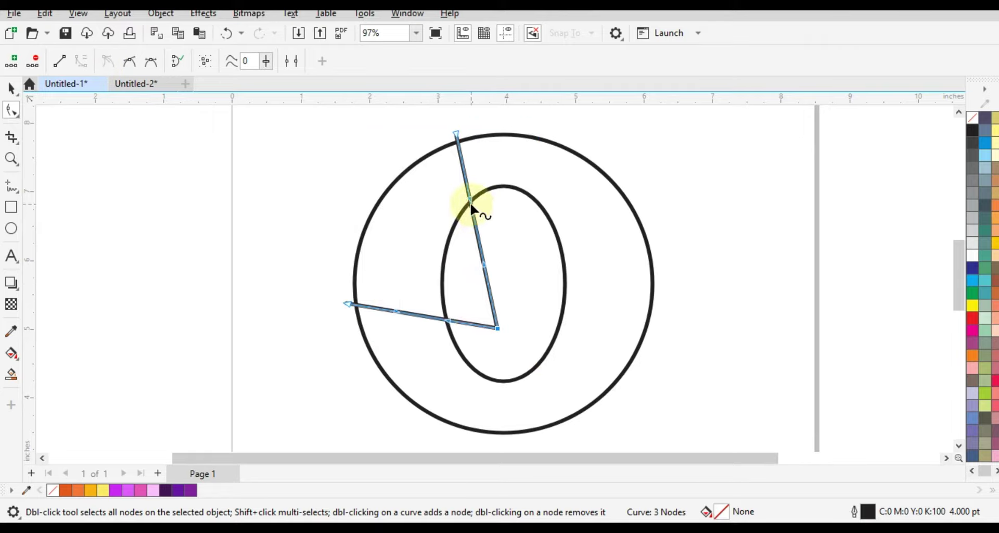
- Bend the line's upper segment into an S-shaped curve by adjusting its top end node and its curve handles
drag(471, 209, 464, 133)
drag(434, 204, 390, 210)
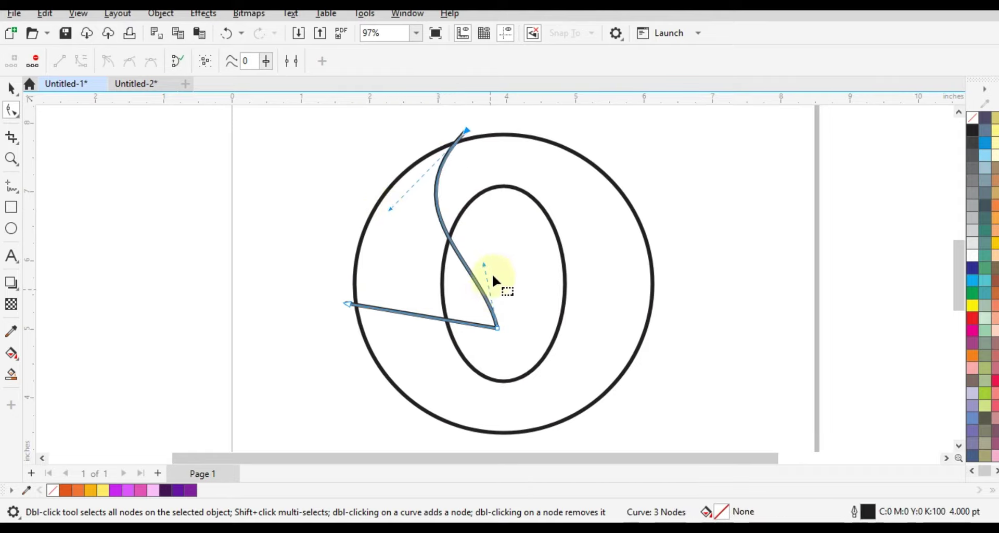
drag(484, 265, 499, 261)
drag(385, 202, 379, 232)
drag(466, 131, 472, 129)
drag(390, 234, 381, 204)
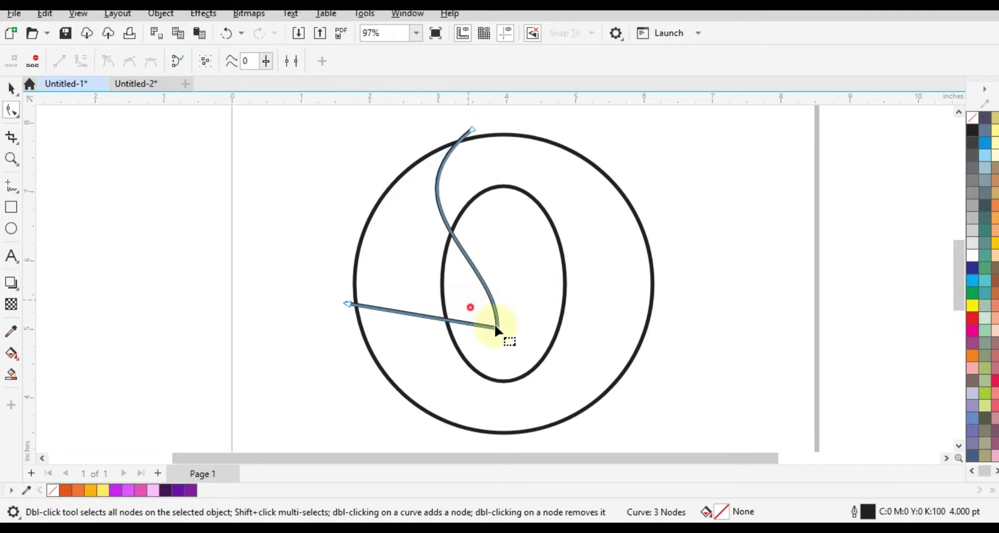
- Bend the lower segment into a rounded bowl that joins the upper curve smoothly and ends just outside the circle's left edge
drag(448, 323, 445, 352)
drag(396, 311, 345, 398)
click(477, 373)
drag(476, 373, 495, 409)
drag(343, 395, 348, 402)
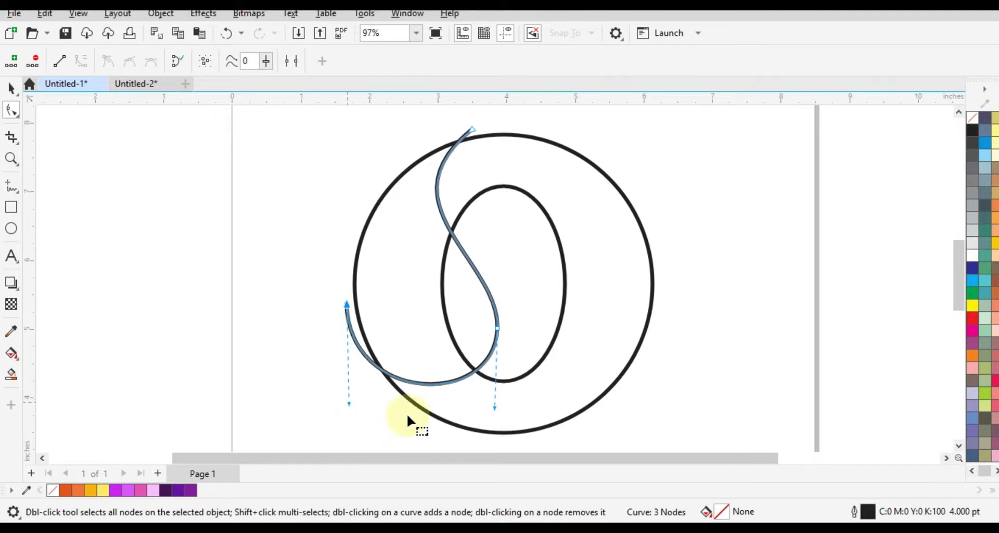
drag(494, 405, 493, 411)
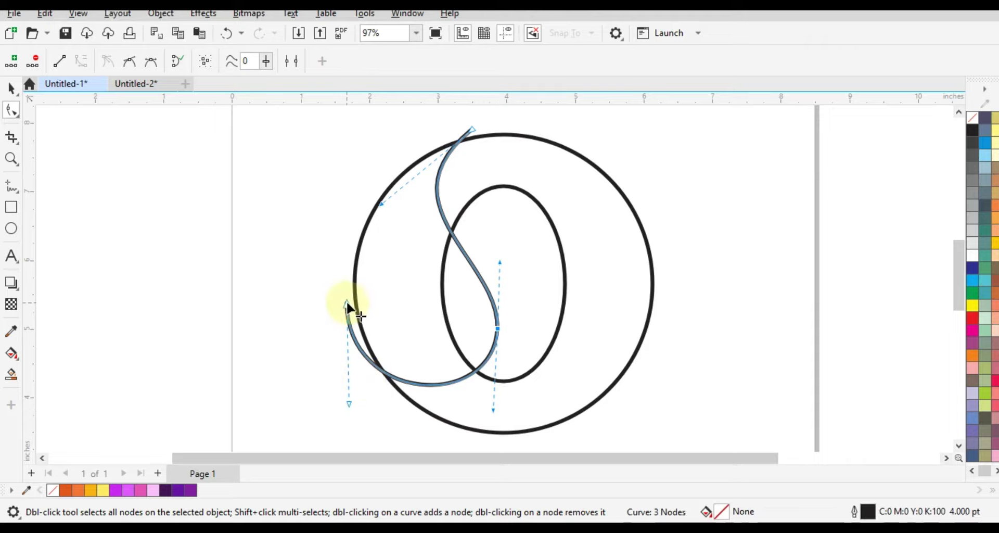
drag(346, 304, 350, 300)
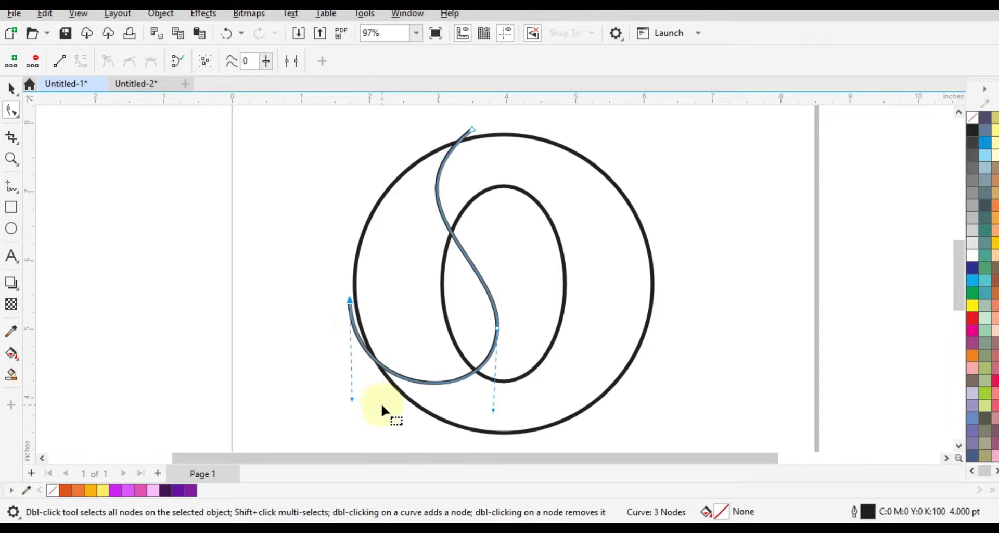
- Draw a short vertical freehand line about 0.97 inches long from the outer circle's top to the ellipse
click(11, 189)
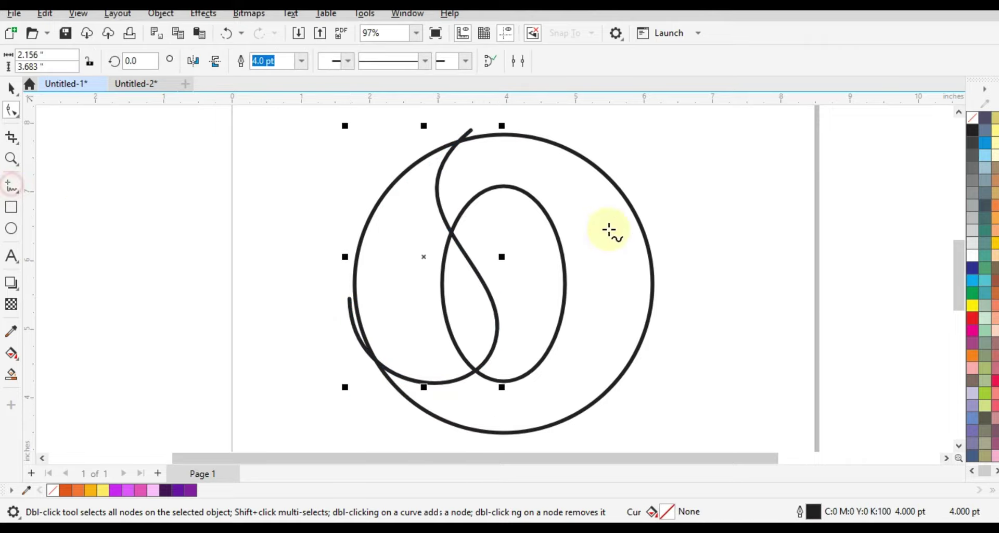
click(526, 130)
click(524, 200)
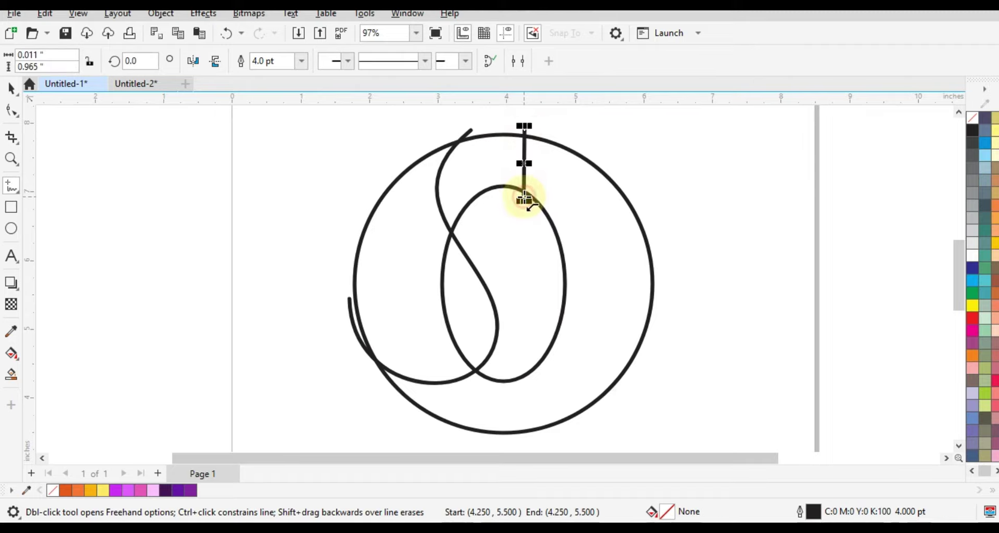
- Convert the short vertical line to a curve and bulge it rightward into a rounded cap about 0.58 by 0.89 inches
click(6, 110)
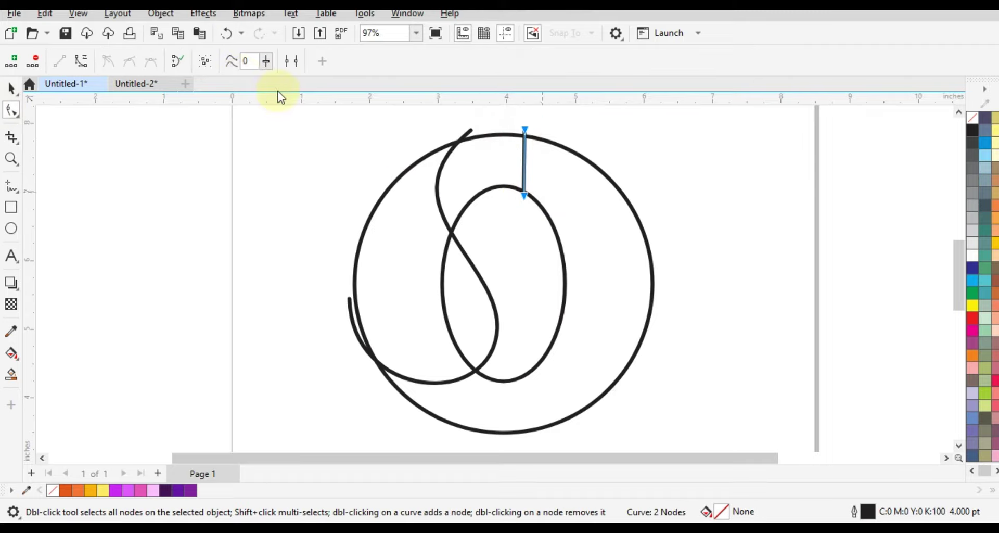
click(82, 61)
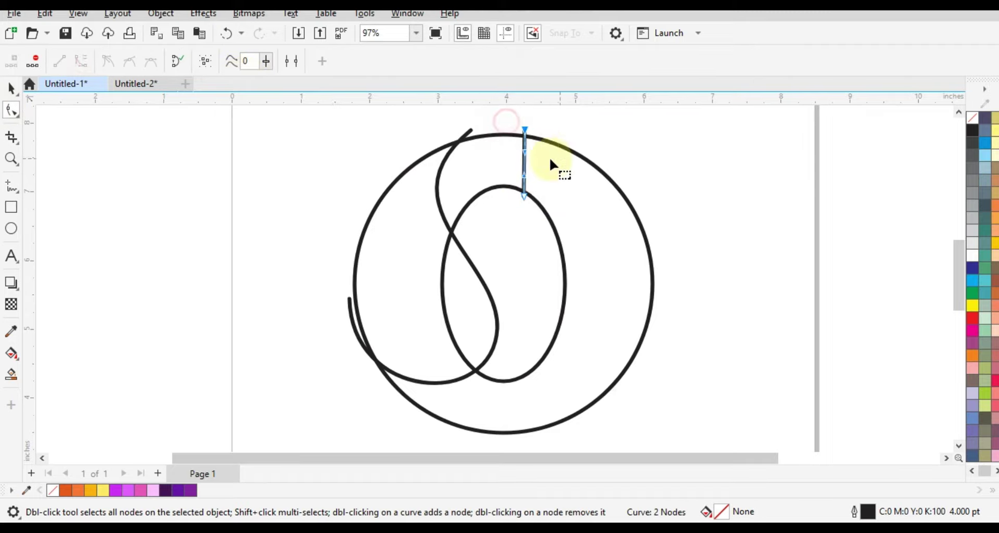
drag(526, 154, 552, 145)
drag(524, 176, 562, 193)
drag(552, 144, 518, 132)
click(523, 128)
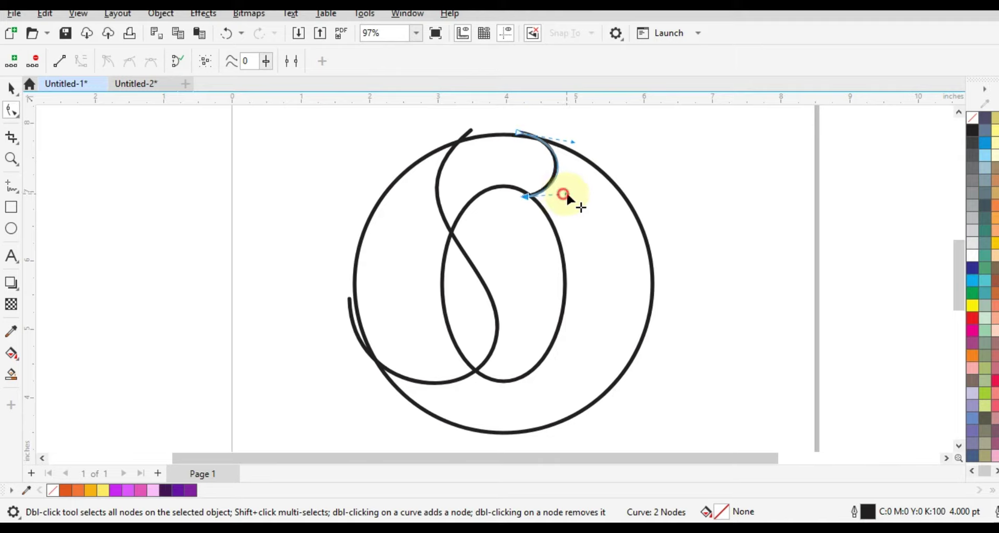
mouse_move(567, 197)
mouse_down()
mouse_move(522, 196)
mouse_move(567, 197)
mouse_up()
drag(572, 145, 577, 139)
- Select the S-shaped curve together with the rounded cap curve, then copy and paste them in place
click(11, 89)
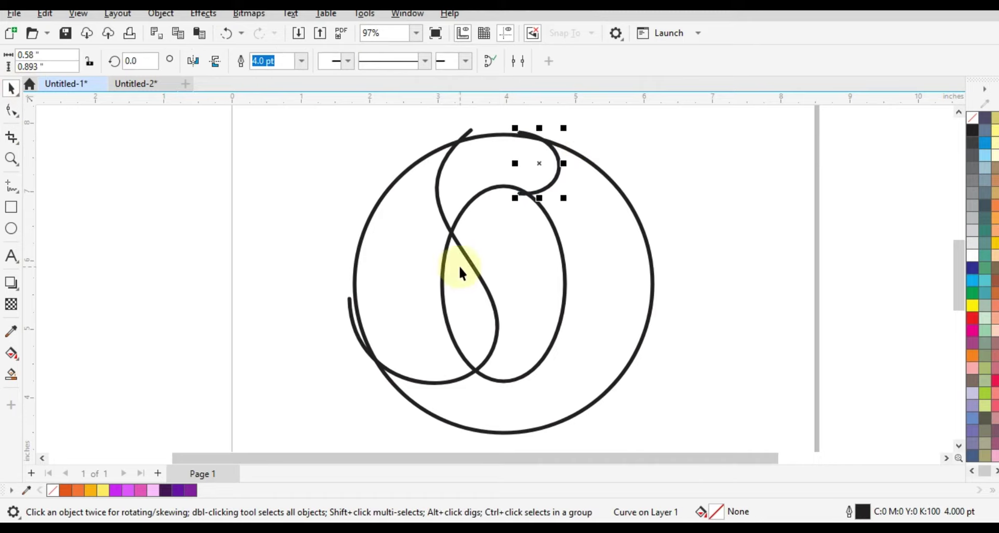
shift+click(475, 272)
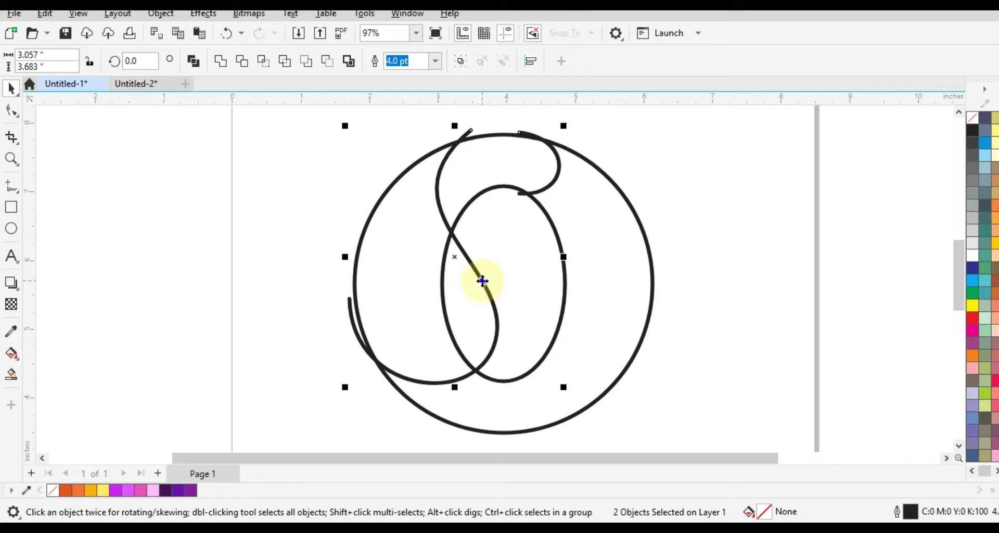
right_click(481, 280)
click(515, 211)
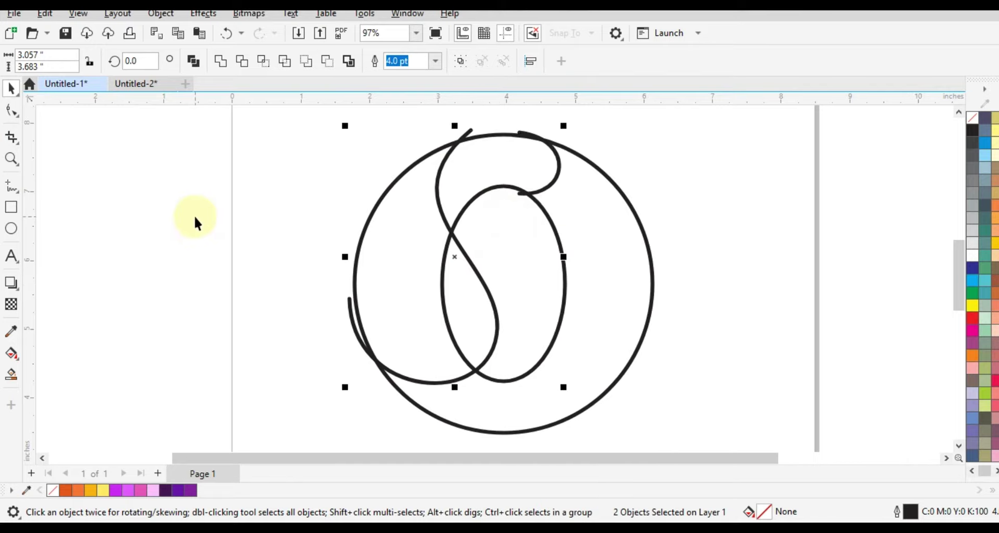
right_click(196, 223)
click(211, 328)
- Rotate the pasted curves 180 degrees and position them against the outer circle's right and bottom edges, opposite the originals
scroll(560, 176, up, 1)
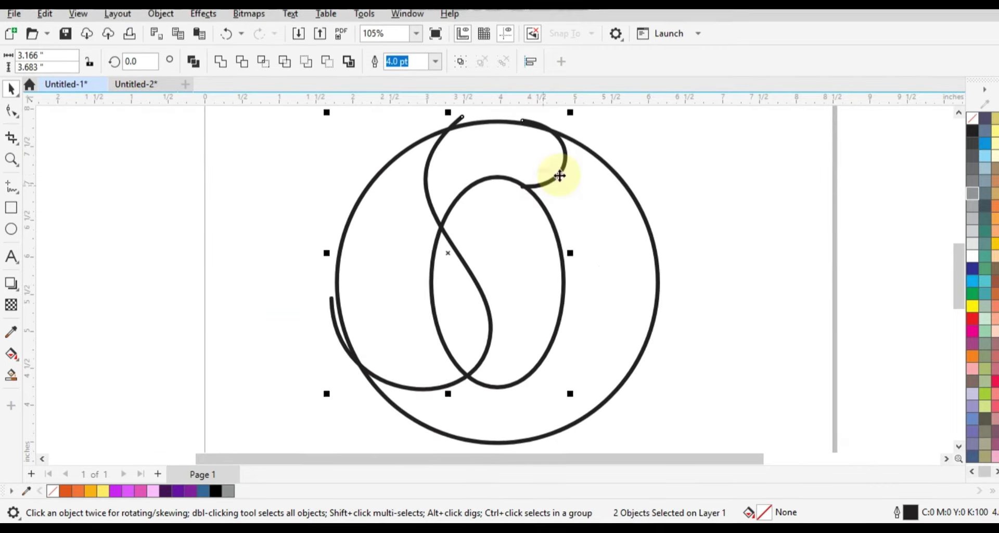
click(560, 176)
drag(572, 110, 399, 350)
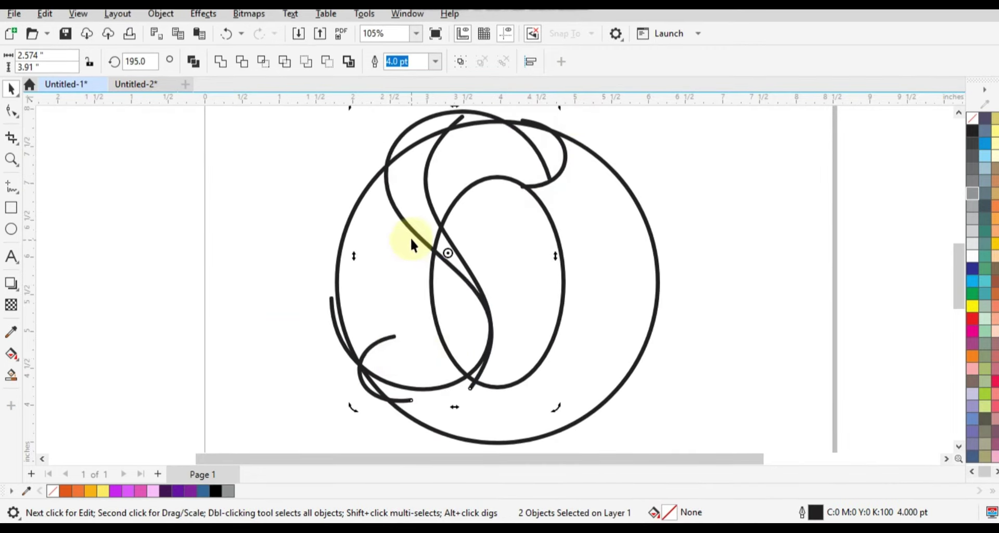
drag(411, 241, 495, 283)
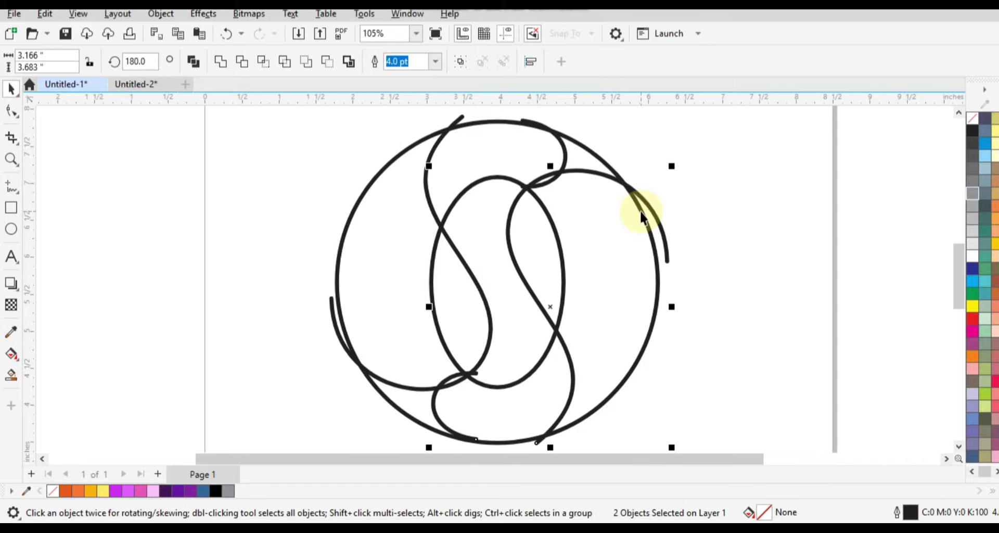
drag(640, 212, 645, 209)
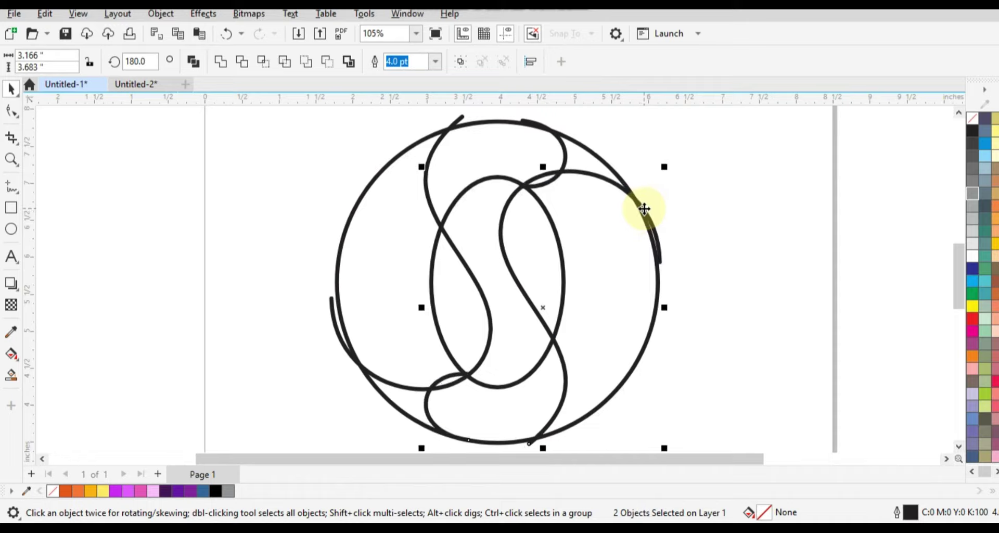
click(752, 210)
- Smart Fill the three enclosed regions of the left teardrop shape with blue #336699 and a 0.5 pt black outline
click(11, 374)
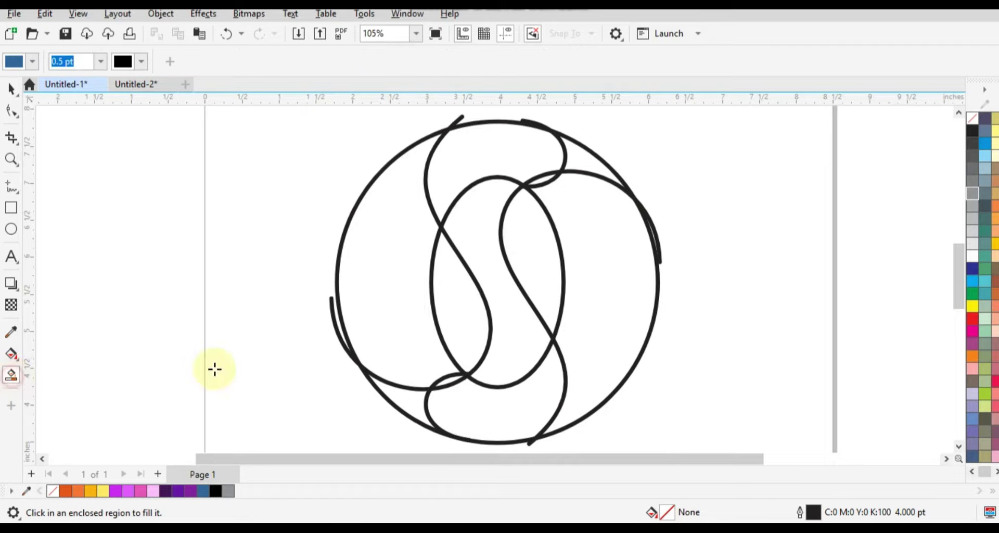
click(444, 384)
click(423, 361)
click(477, 328)
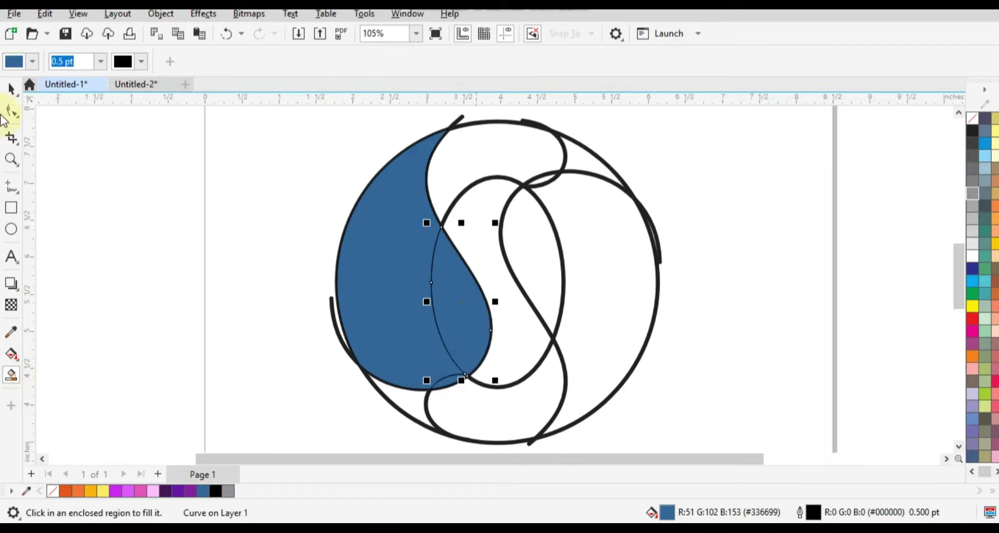
- Select the three blue pieces of the left teardrop and weld them into one shape
click(11, 88)
shift+click(393, 291)
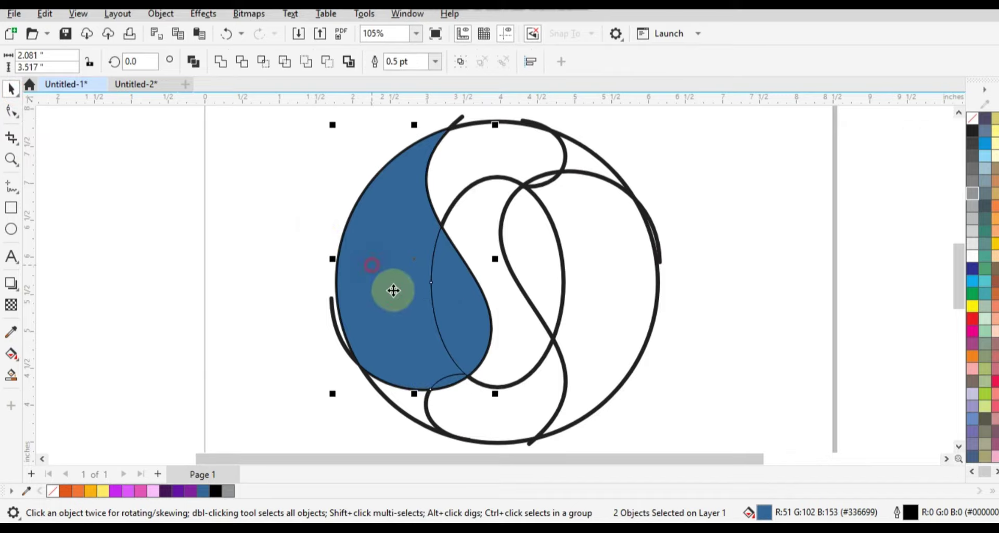
shift+click(446, 386)
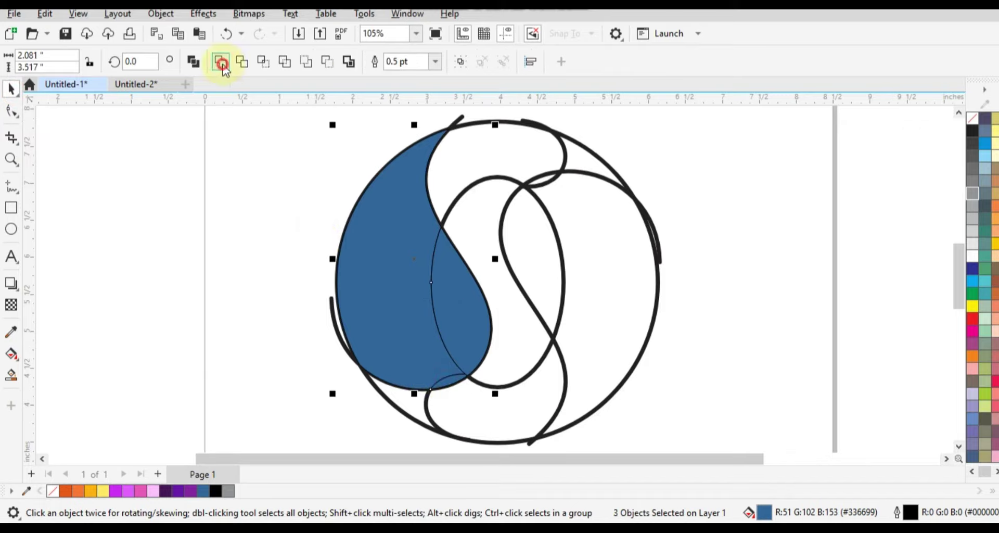
click(221, 63)
click(321, 283)
- Smart Fill the top band, the bottom band and the three regions of the right teardrop with blue #336699 and a 0.5 pt outline
click(11, 375)
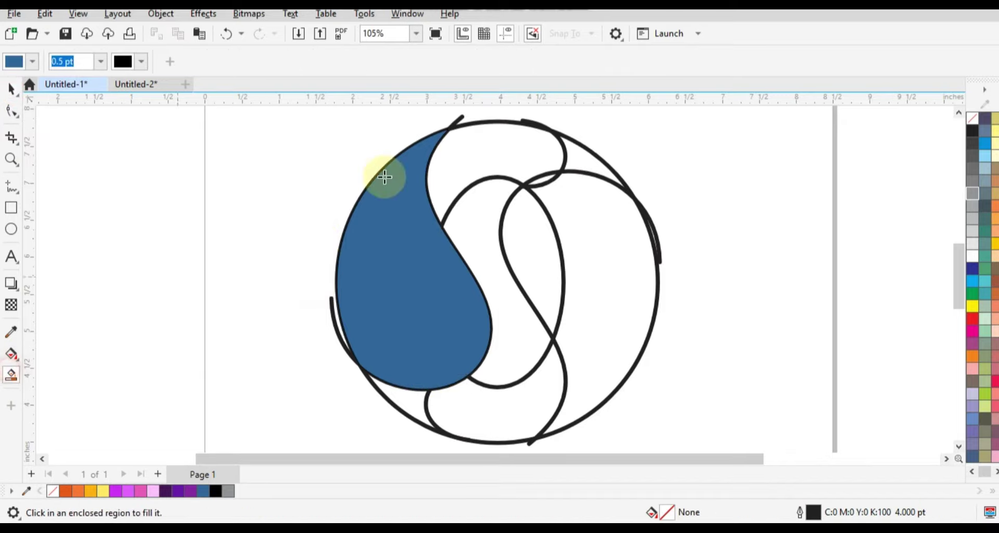
click(484, 158)
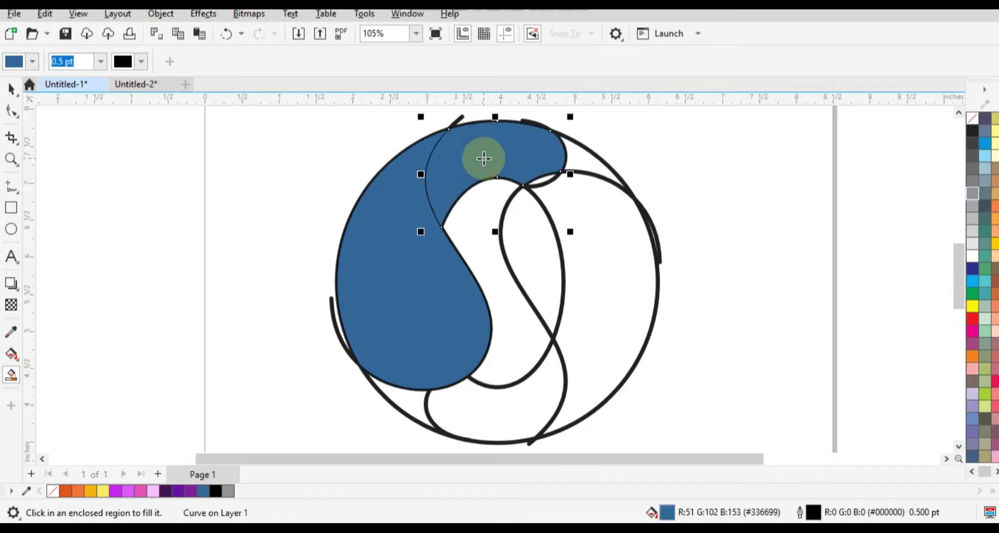
click(480, 406)
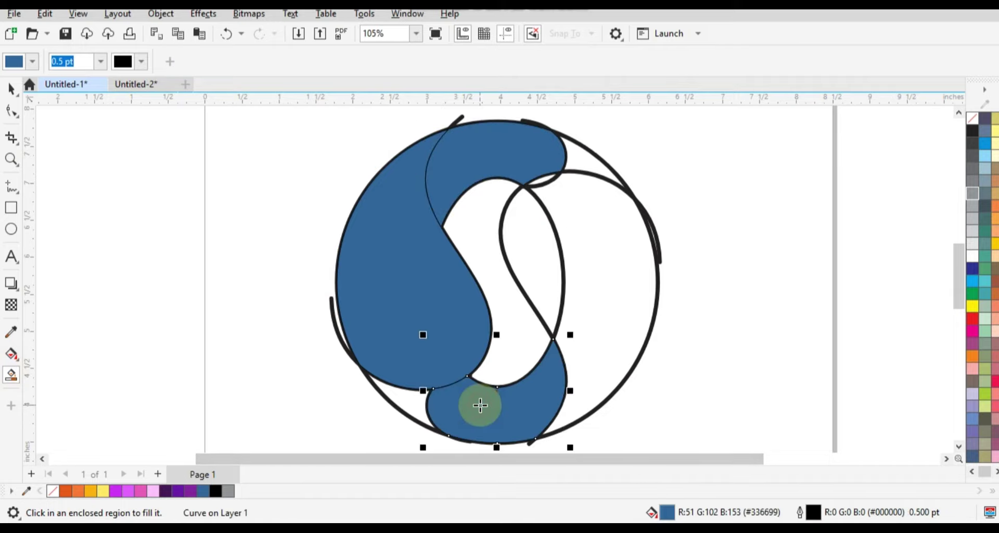
click(598, 346)
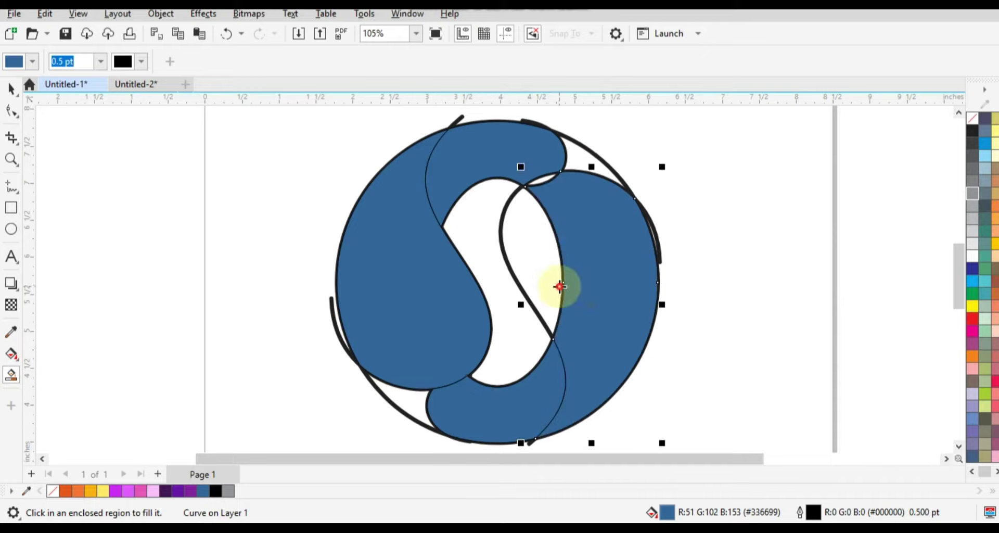
click(558, 286)
click(542, 186)
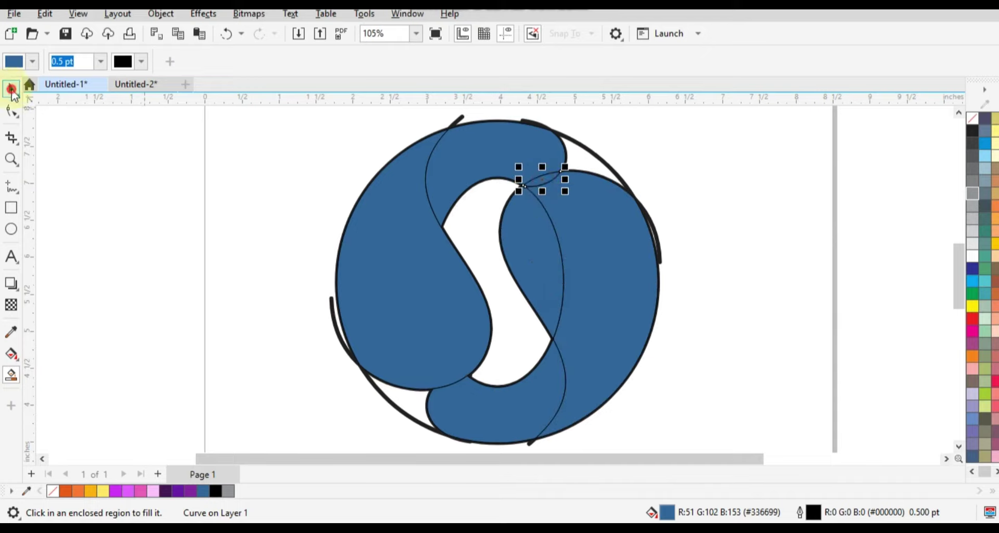
- Select the three blue pieces of the right teardrop and weld them into one shape
click(11, 89)
shift+click(598, 231)
shift+click(526, 244)
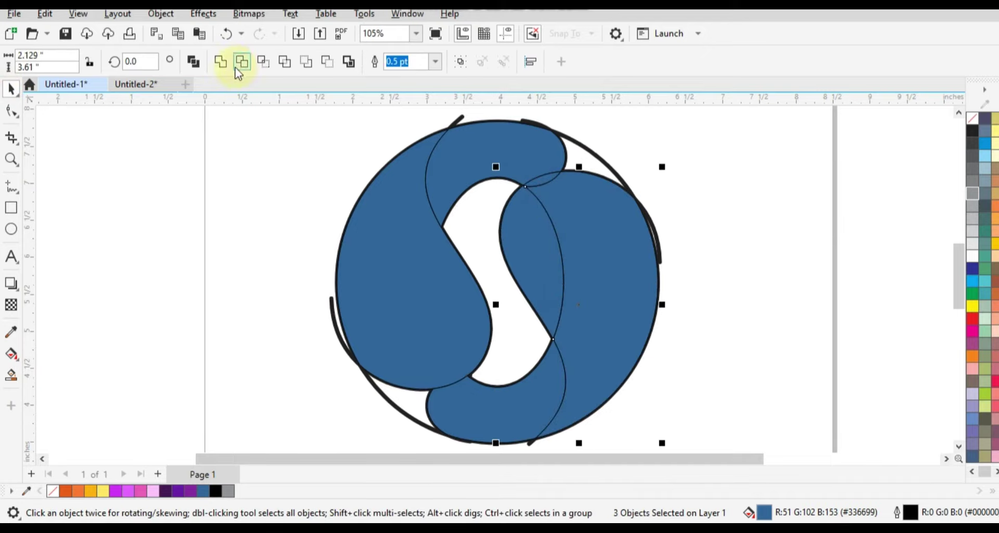
click(220, 62)
click(226, 188)
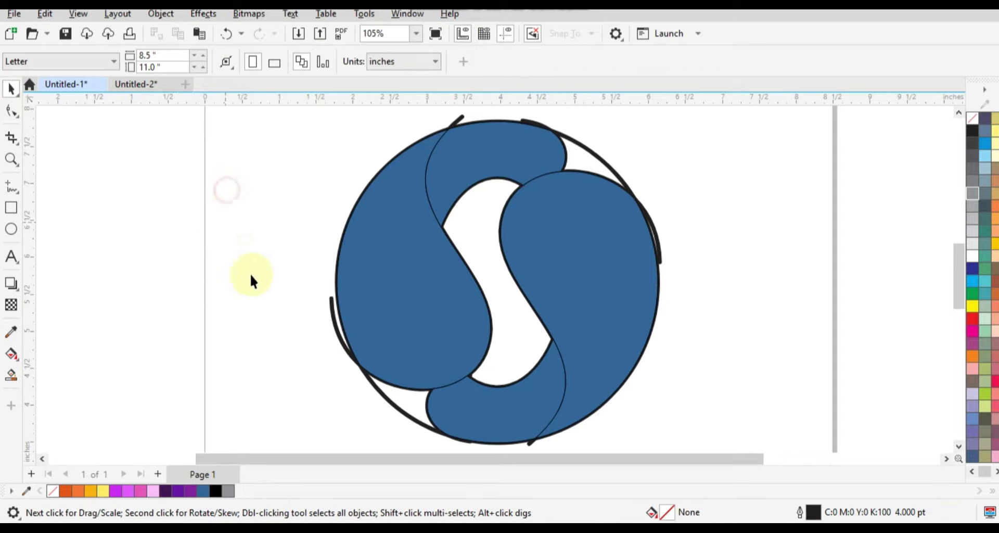
- Delete the outer circle, the S-shaped and cap construction curves, and the inner ellipse, keeping only the filled shapes
click(594, 154)
click(575, 143)
click(536, 121)
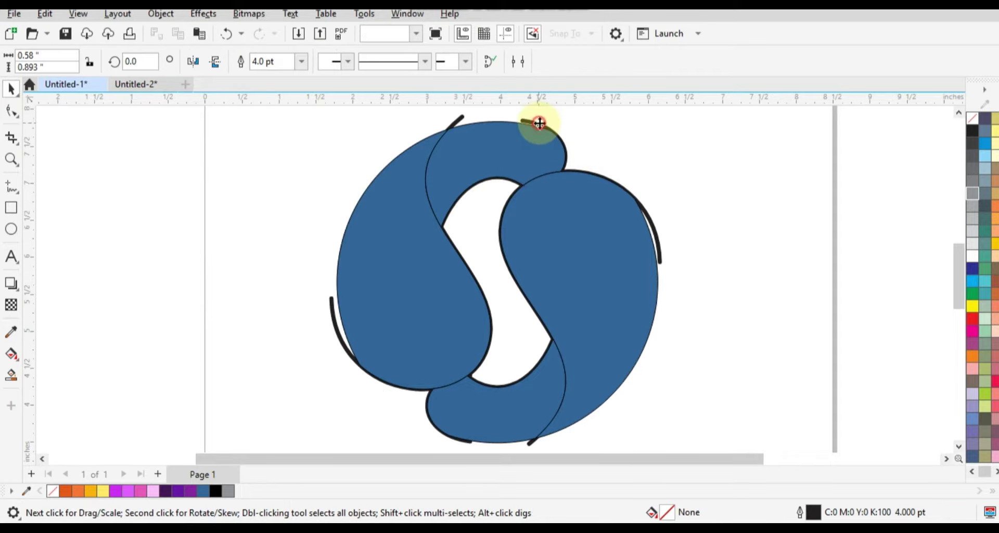
key(Delete)
click(659, 255)
key(Delete)
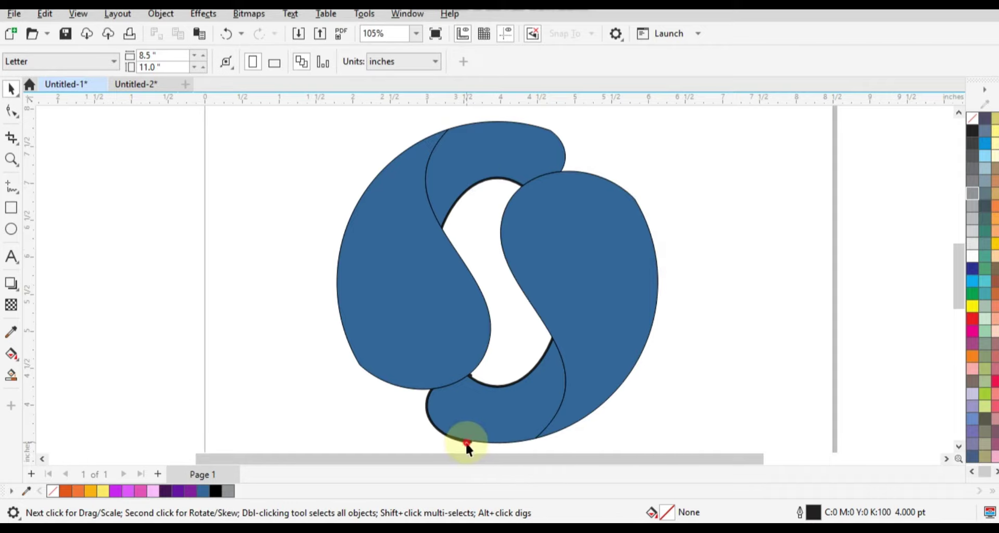
click(465, 441)
key(Delete)
click(492, 382)
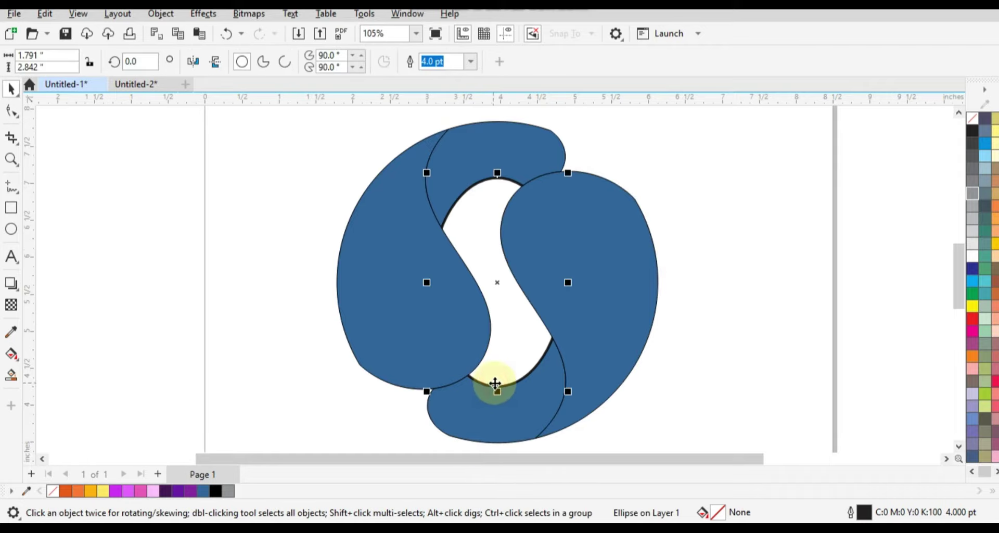
key(Delete)
- Remove the angular corner node from the outer edge of each teardrop and each band with the Shape tool to smooth them
click(615, 222)
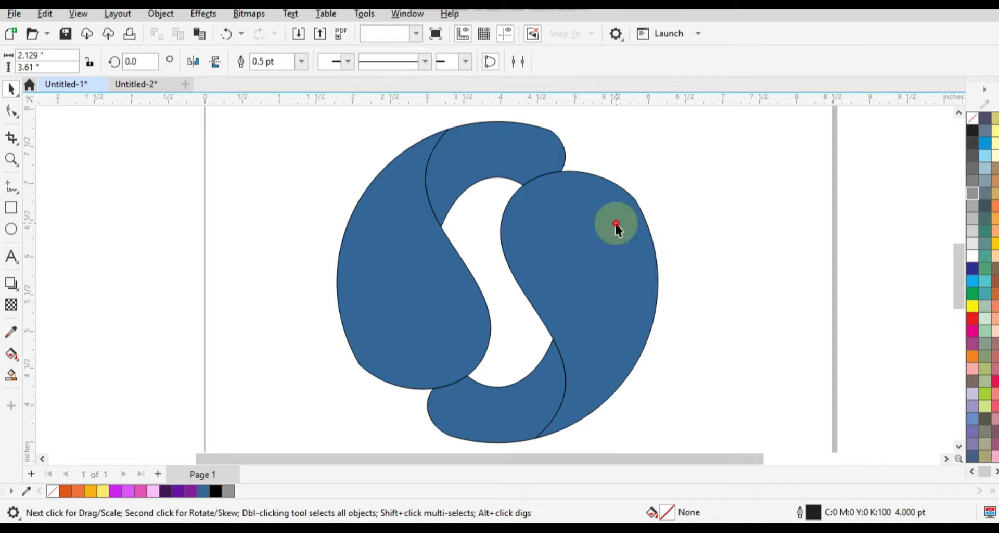
click(11, 111)
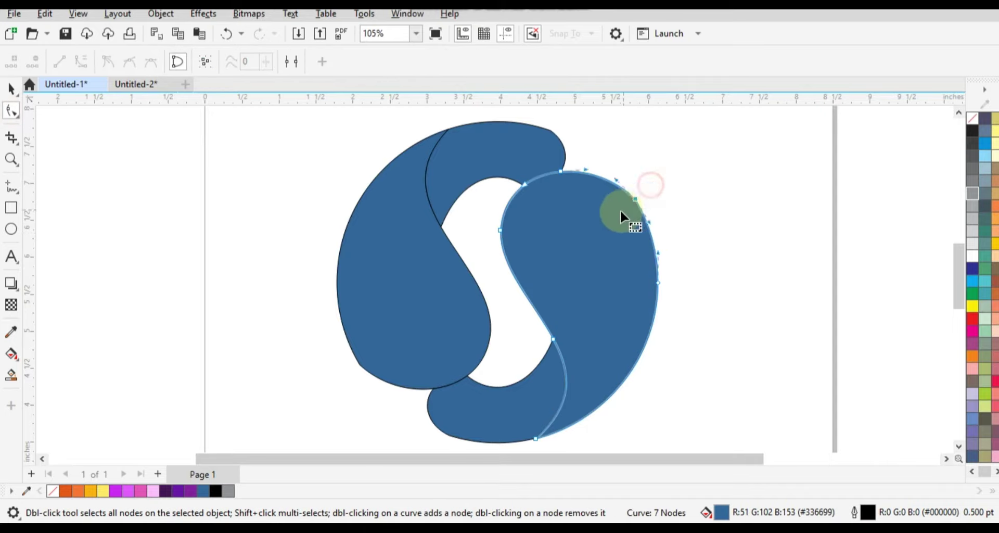
key(Delete)
drag(334, 350, 368, 375)
click(374, 351)
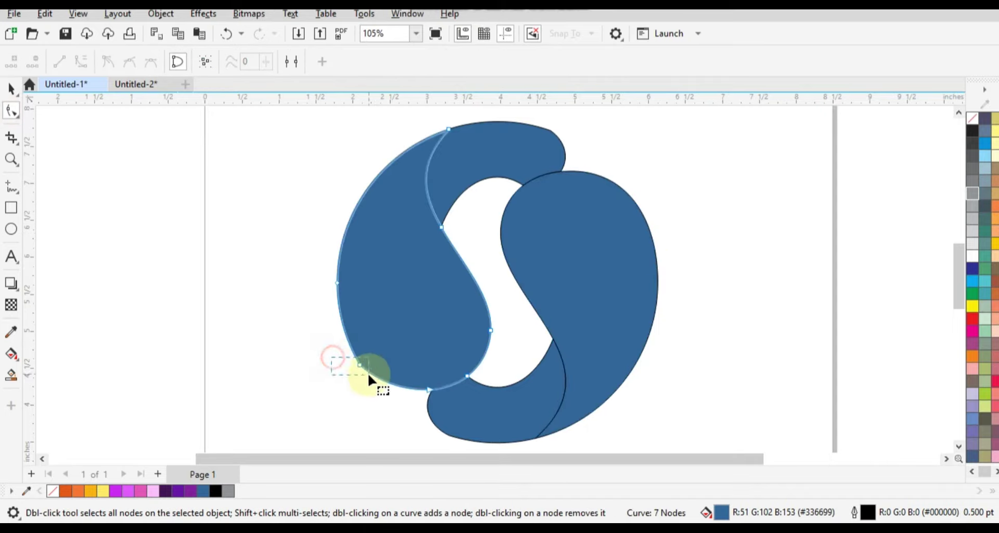
click(532, 146)
click(534, 142)
click(464, 409)
double_click(455, 424)
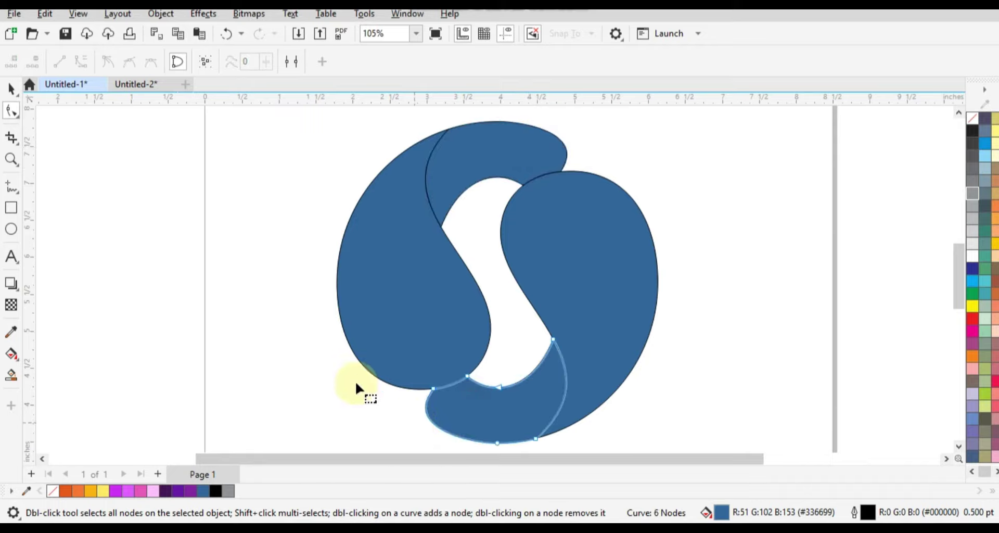
click(16, 93)
click(751, 238)
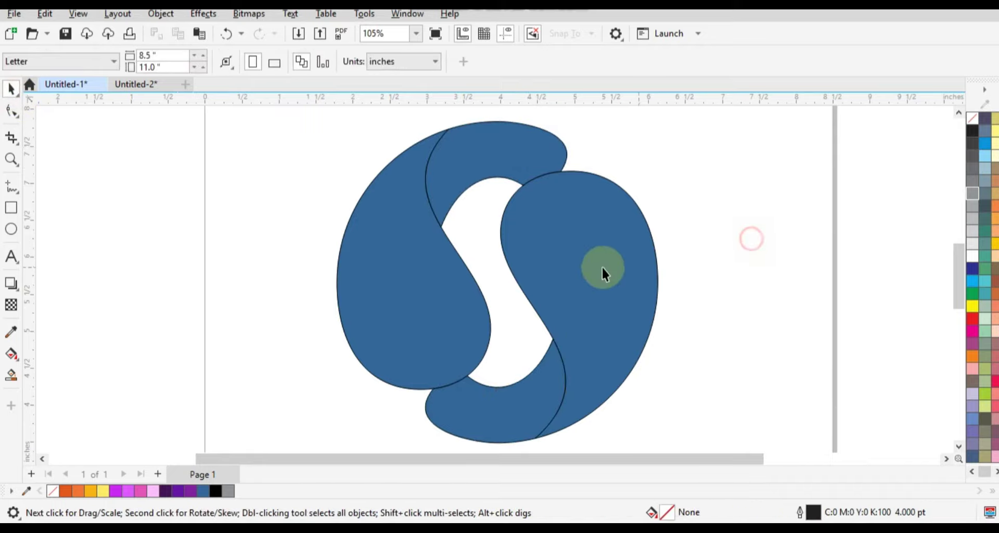
- Select all four logo shapes, fill them with 30% black gray and apply a thicker outline
scroll(569, 229, down, 3)
drag(416, 321, 354, 334)
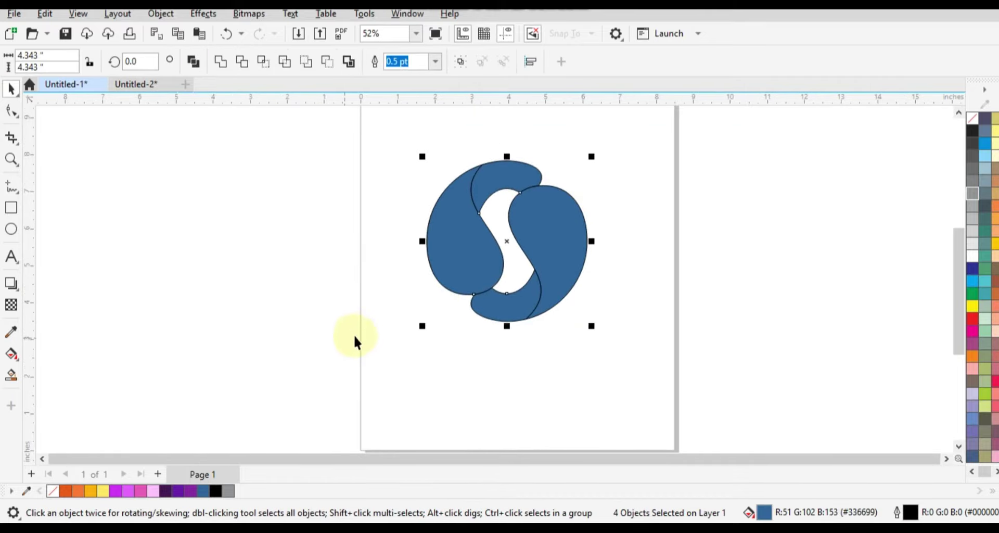
key(shift+F2)
click(973, 193)
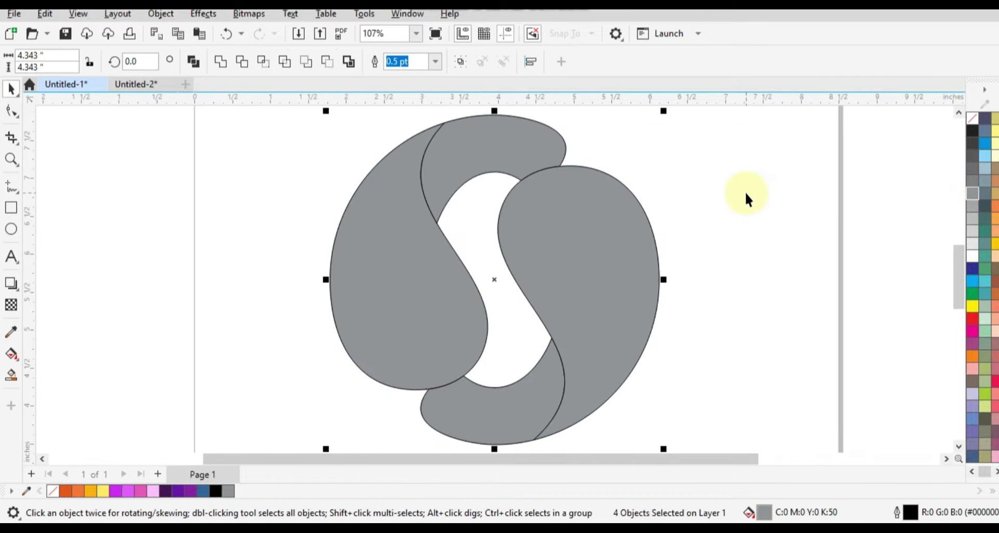
click(974, 220)
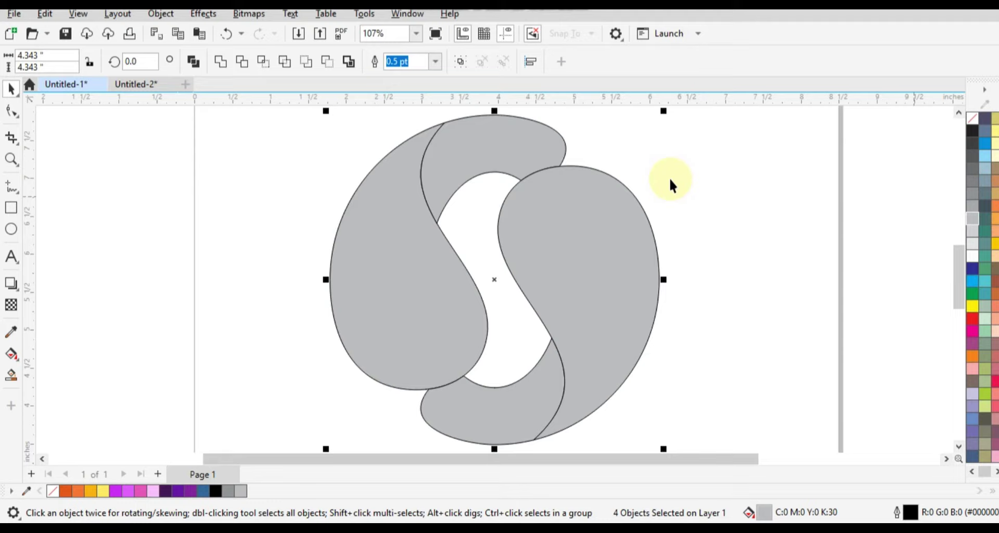
click(435, 62)
click(399, 123)
click(287, 155)
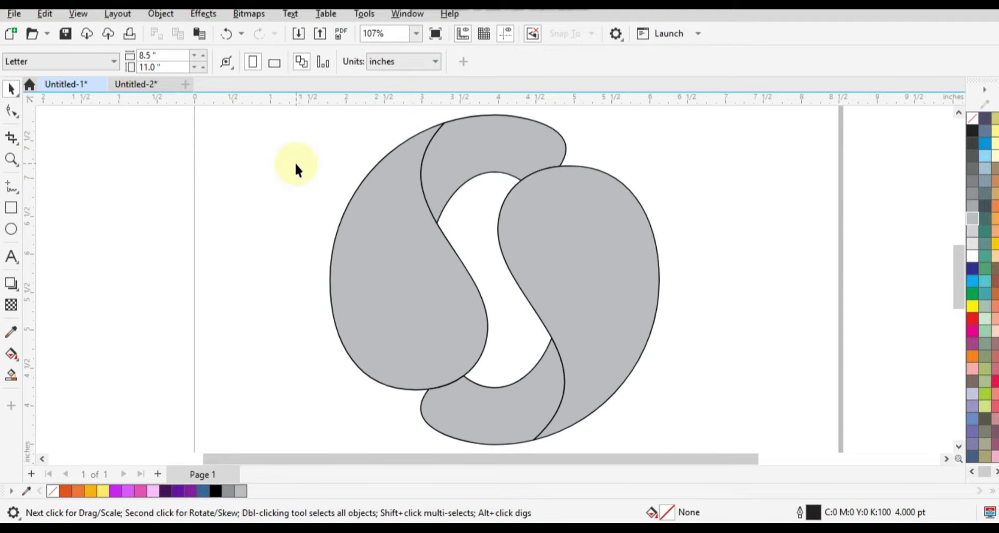
- Draw a straight freehand line from the left teardrop's upper tip down to its lower edge
click(12, 186)
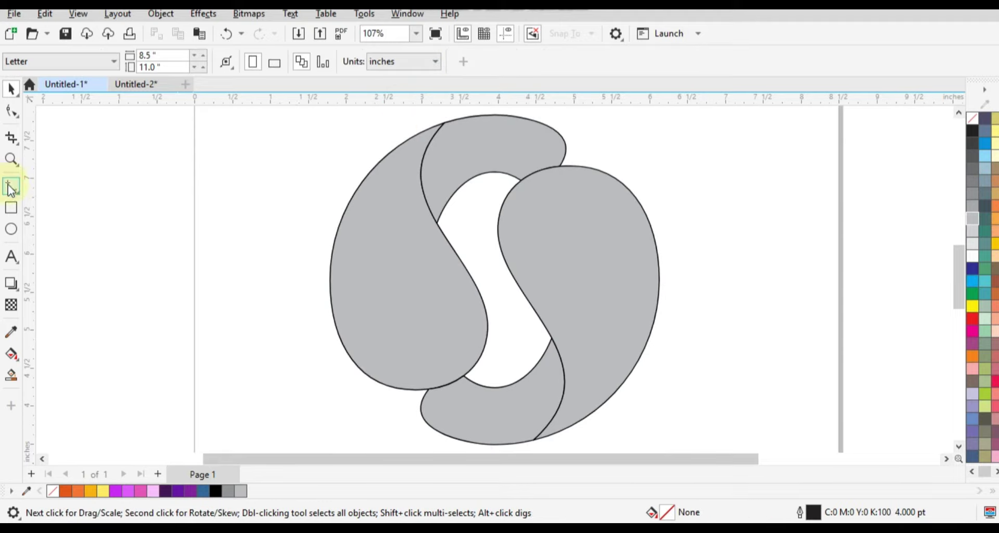
click(447, 116)
click(439, 389)
- Convert the line to a curve and bend it outward so it divides the left teardrop lengthwise, with both ends slightly past its outline
key(F10)
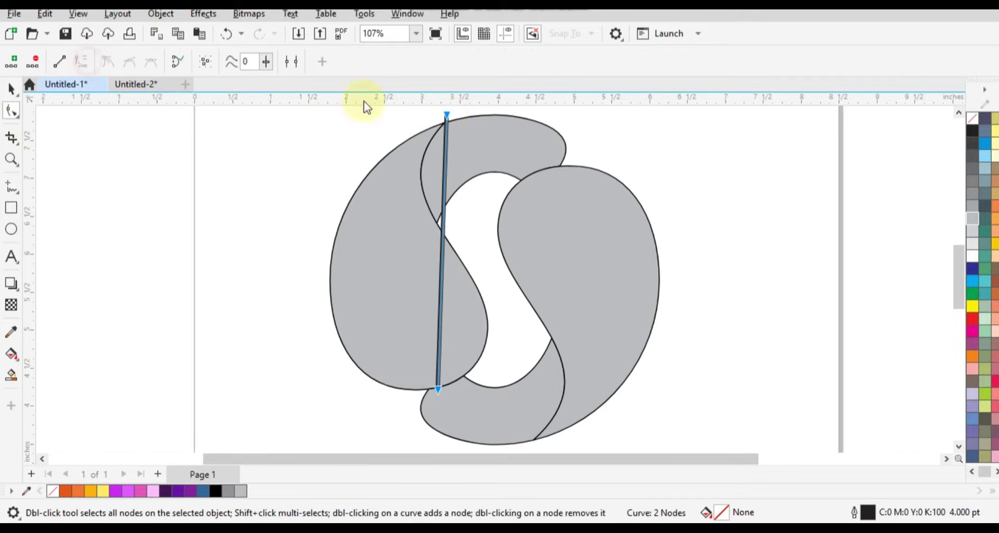
click(443, 209)
drag(401, 188, 372, 174)
drag(440, 298, 365, 303)
drag(438, 389, 445, 388)
drag(370, 302, 354, 300)
drag(447, 116, 450, 116)
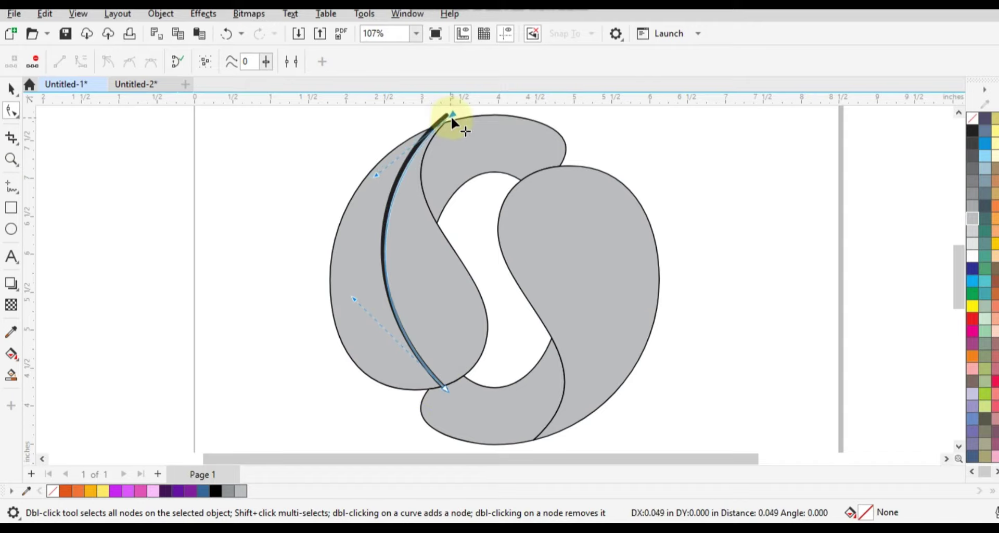
drag(375, 174, 360, 168)
scroll(455, 110, up, 2)
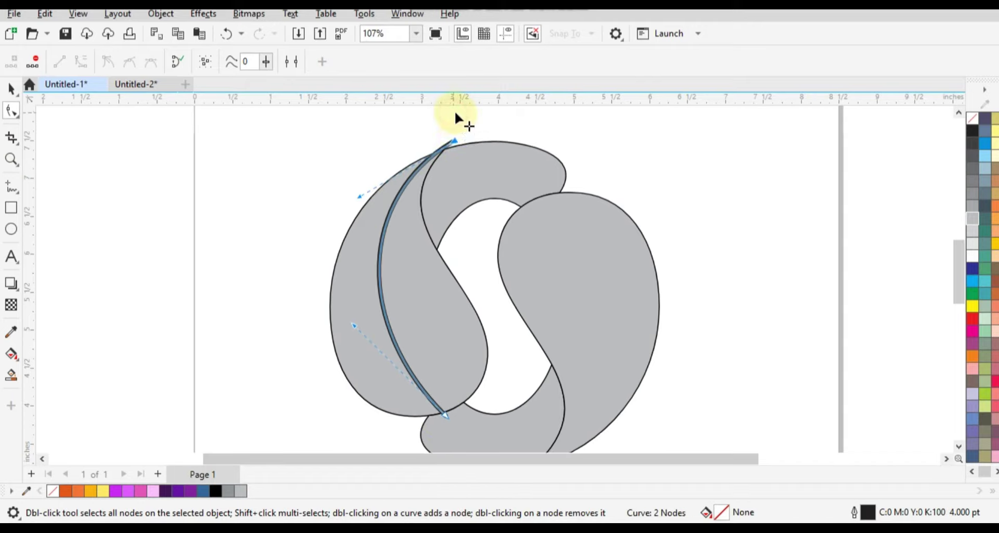
click(455, 160)
scroll(475, 158, down, 2)
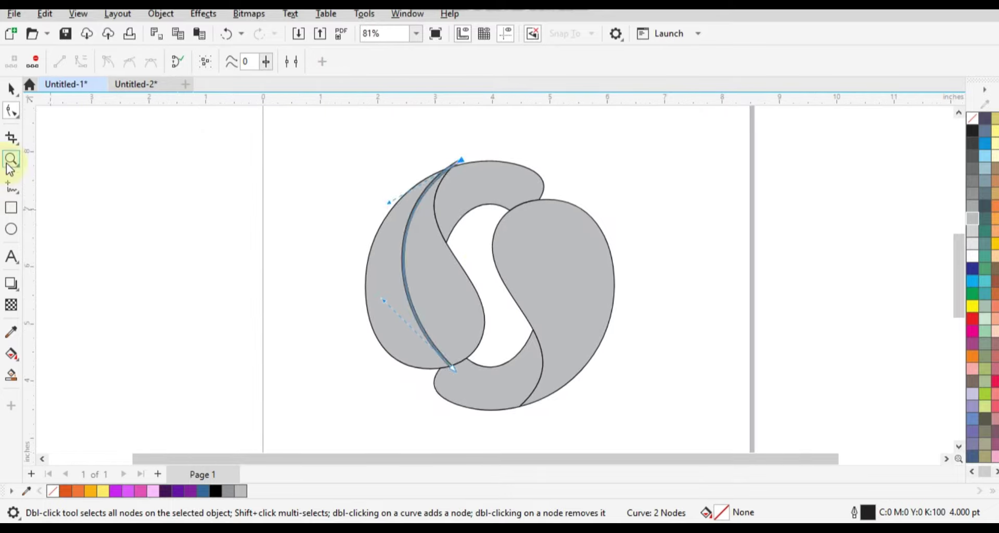
- Draw a line across the top band, convert it to a curve and arch it upward to divide the band lengthwise
click(11, 159)
click(558, 305)
key(F5)
click(583, 197)
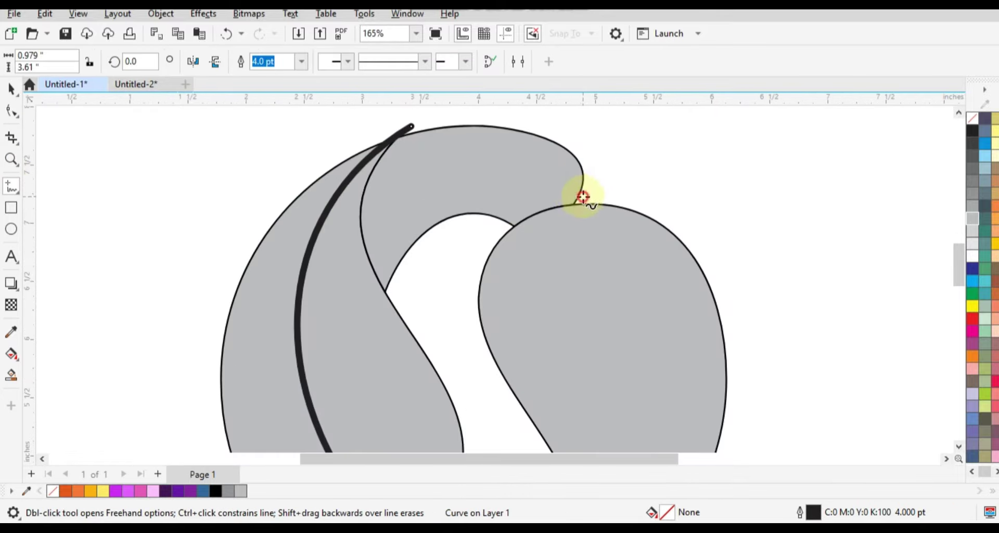
click(356, 247)
click(12, 112)
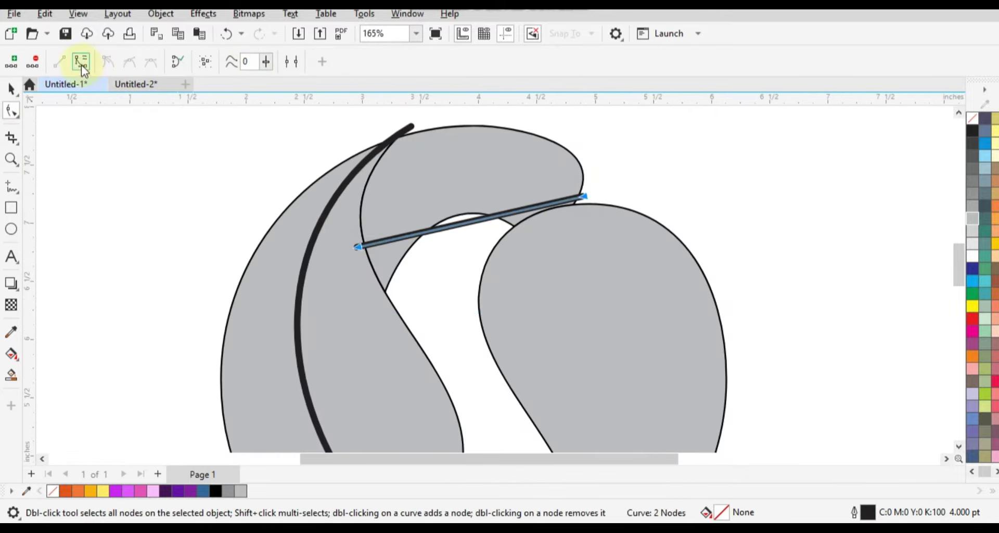
drag(308, 198, 436, 266)
mouse_move(432, 229)
mouse_down()
mouse_move(505, 210)
mouse_move(509, 163)
mouse_move(397, 159)
mouse_up()
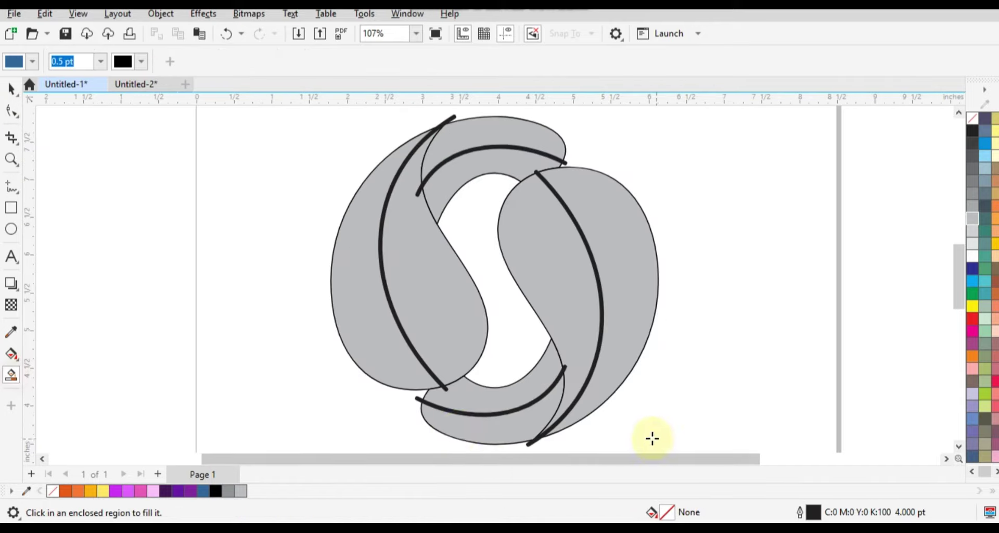
- Smart Fill the inner parts of both teardrops and the outer parts of both bands with blue #336699
click(491, 426)
click(561, 295)
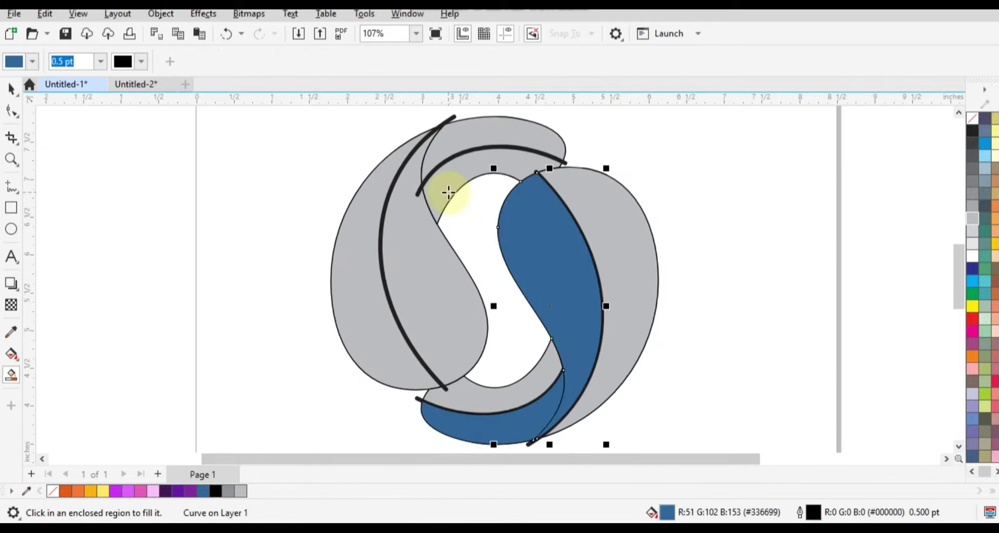
click(435, 152)
click(429, 260)
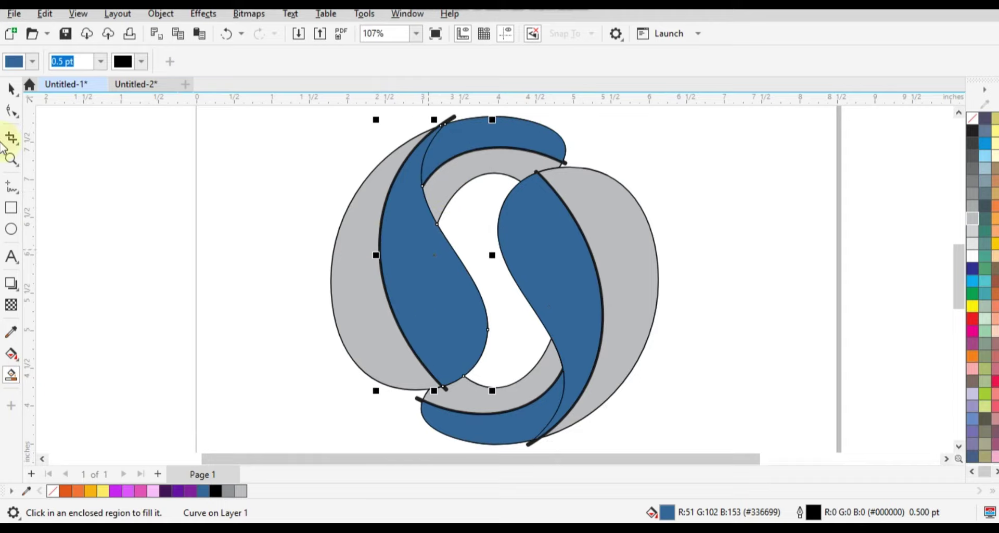
- Delete the thick dividing curves from the teardrops and bands
click(11, 90)
click(568, 427)
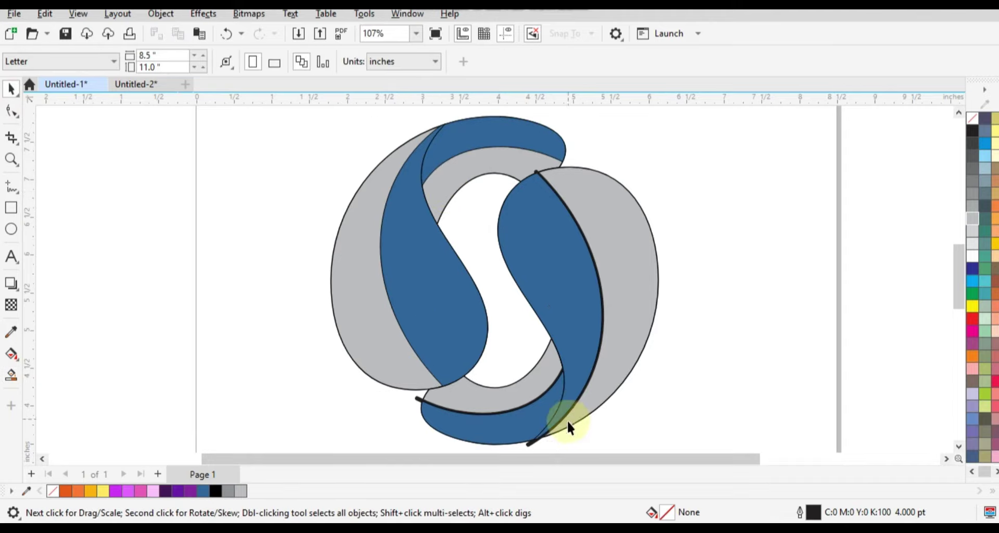
click(416, 402)
key(Delete)
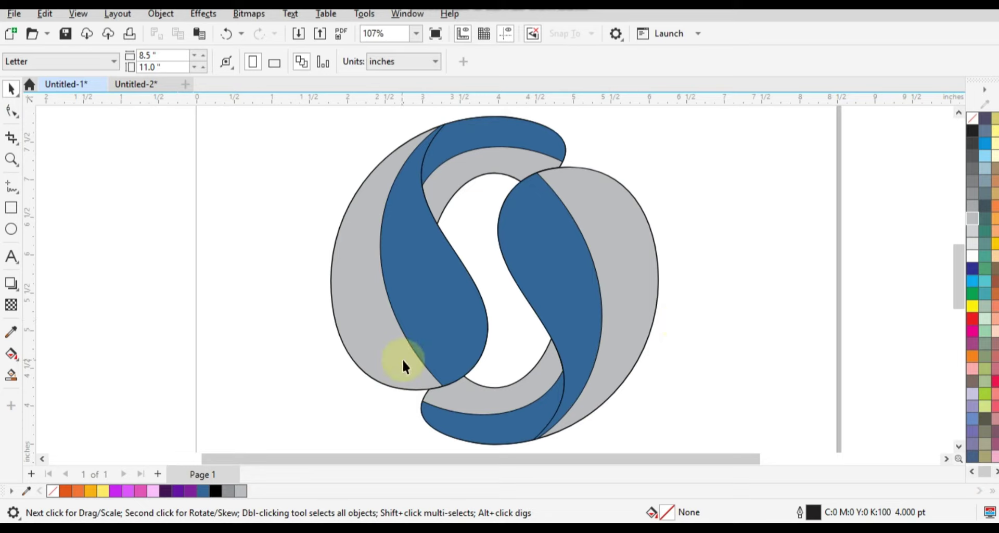
- Draw a square background about 7.73 inches wide around the logo, fill it with purple #6511A5 and send it behind the logo
scroll(339, 239, down, 2)
click(11, 207)
drag(233, 140, 490, 433)
click(11, 90)
drag(362, 375, 388, 364)
click(179, 492)
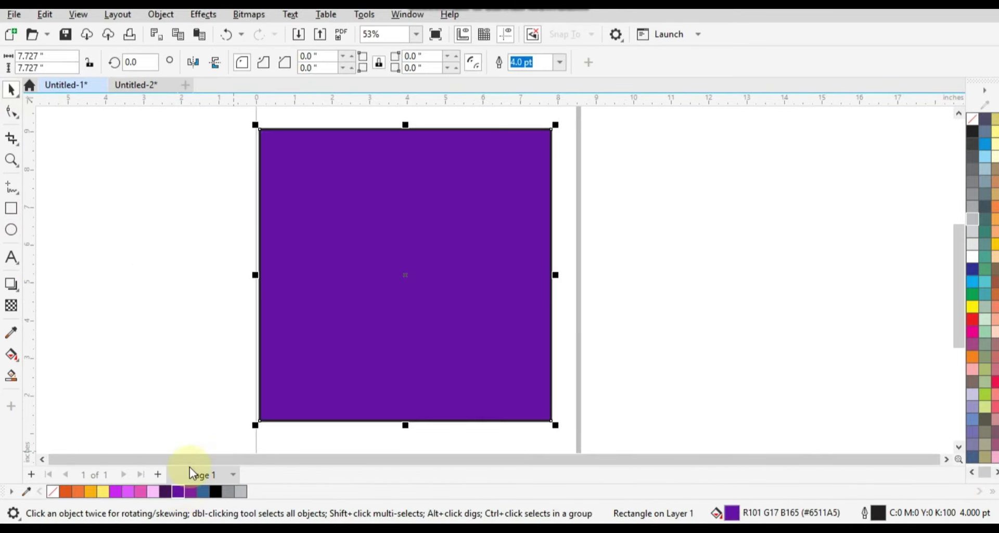
key(shift+Page_Down)
- Apply a vertical fountain fill to the left teardrop's outer gray part, from golden orange at its lower end to light yellow above
key(F4)
click(681, 167)
drag(681, 166, 369, 359)
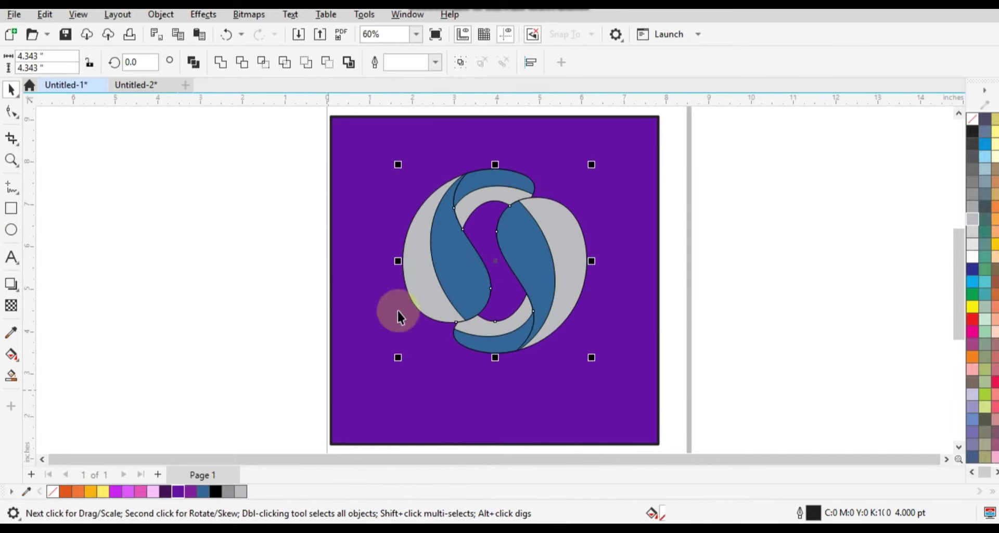
key(shift+F2)
key(Escape)
click(373, 295)
key(shift+F2)
key(g)
drag(455, 396, 455, 232)
drag(103, 491, 455, 233)
drag(451, 394, 442, 377)
drag(455, 232, 451, 221)
drag(444, 377, 446, 417)
- Copy the yellow-orange fountain fill from the left teardrop's outer part to its blue inner part
click(11, 89)
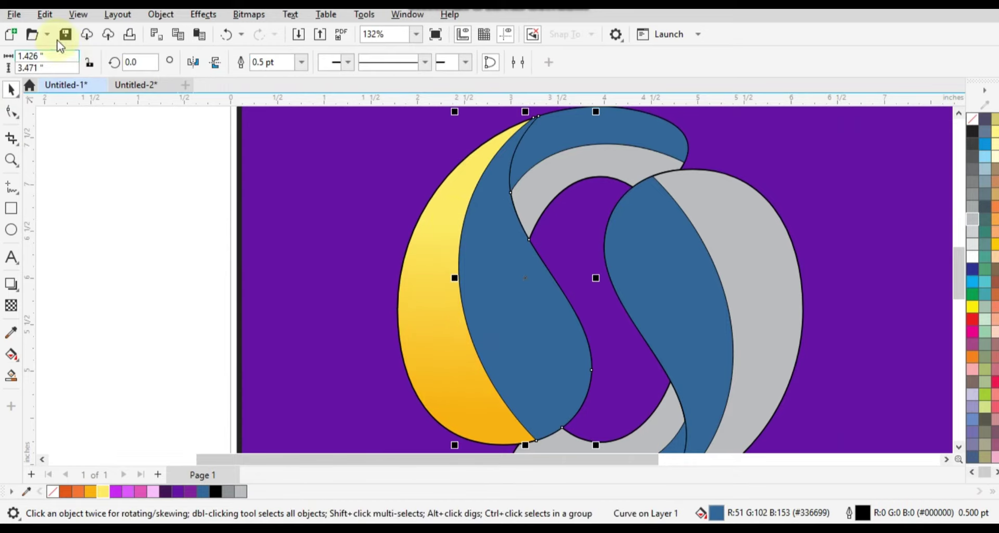
click(45, 14)
click(88, 118)
click(522, 290)
click(441, 330)
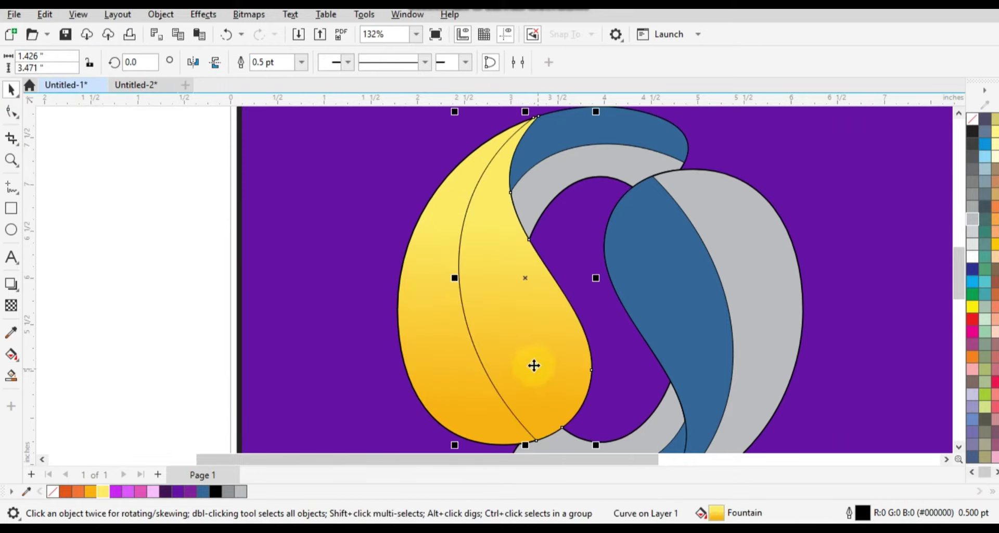
- Reposition the left teardrop's fountain fills so golden orange reaches higher, limiting light yellow to the upper ends of both parts
key(g)
drag(493, 410, 476, 308)
drag(496, 220, 501, 190)
drag(477, 307, 473, 282)
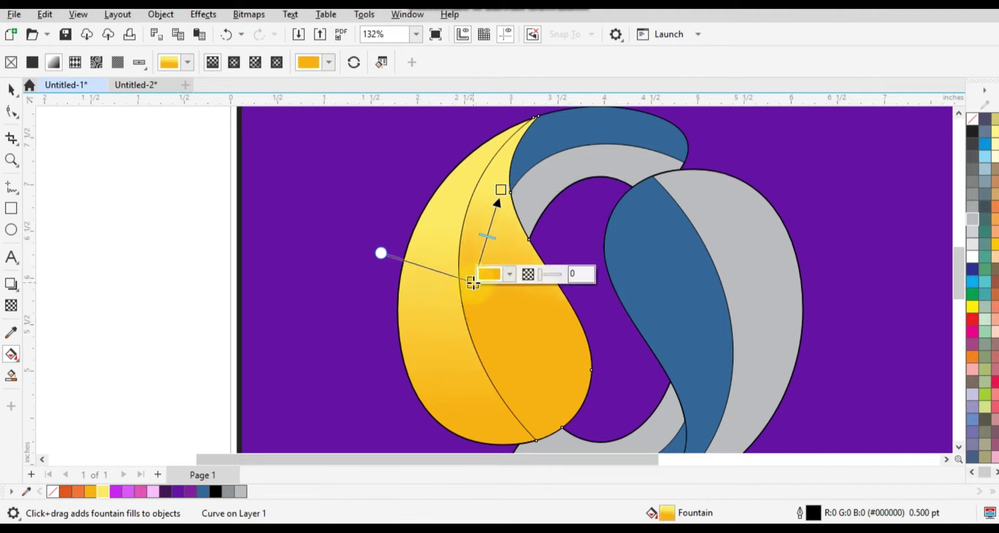
click(458, 325)
drag(446, 417, 437, 350)
- Remove the outlines from both parts of the left teardrop
click(7, 92)
click(10, 91)
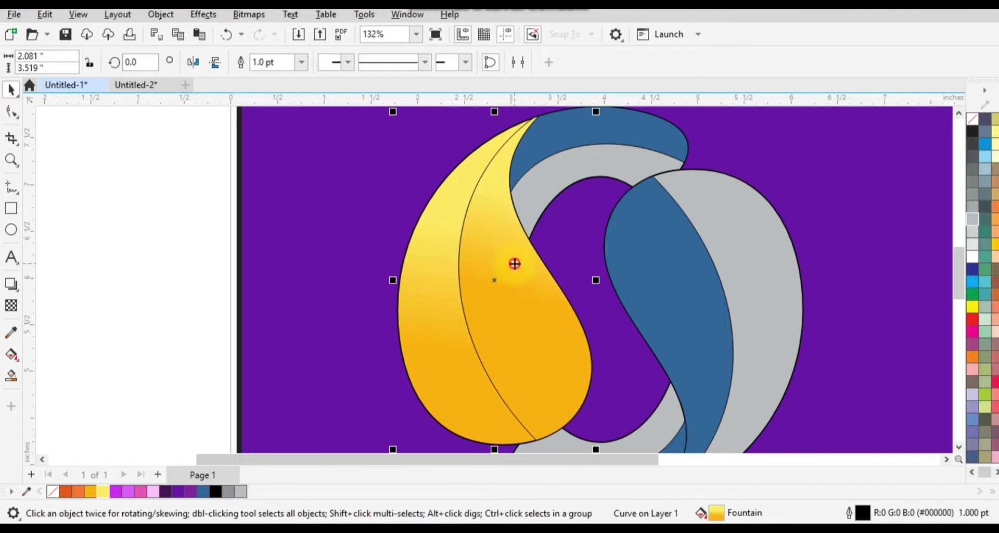
right_click(971, 120)
click(191, 217)
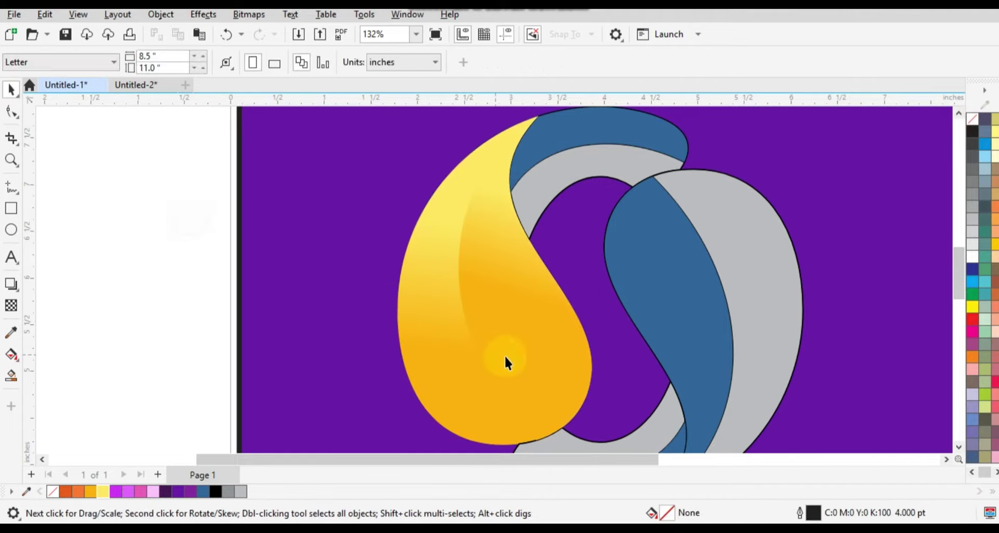
- Extend the outer left teardrop part's fountain fill so its golden orange end sits at the teardrop's lower edge
click(504, 355)
key(g)
click(438, 351)
drag(437, 349, 446, 446)
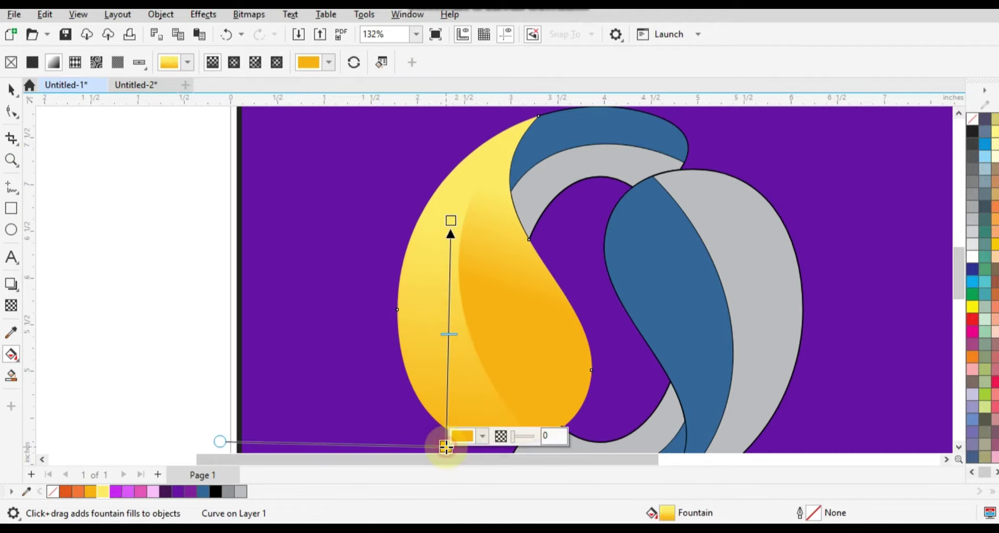
key(space)
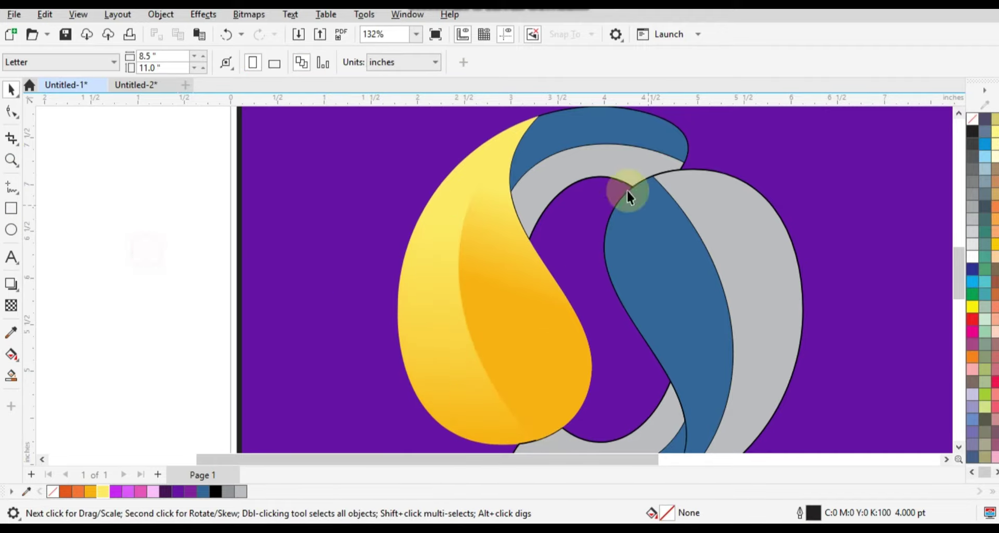
- Color the upper band without outlines, its outer part dark orange and its inner part blending from golden orange to dark orange
click(558, 149)
click(68, 489)
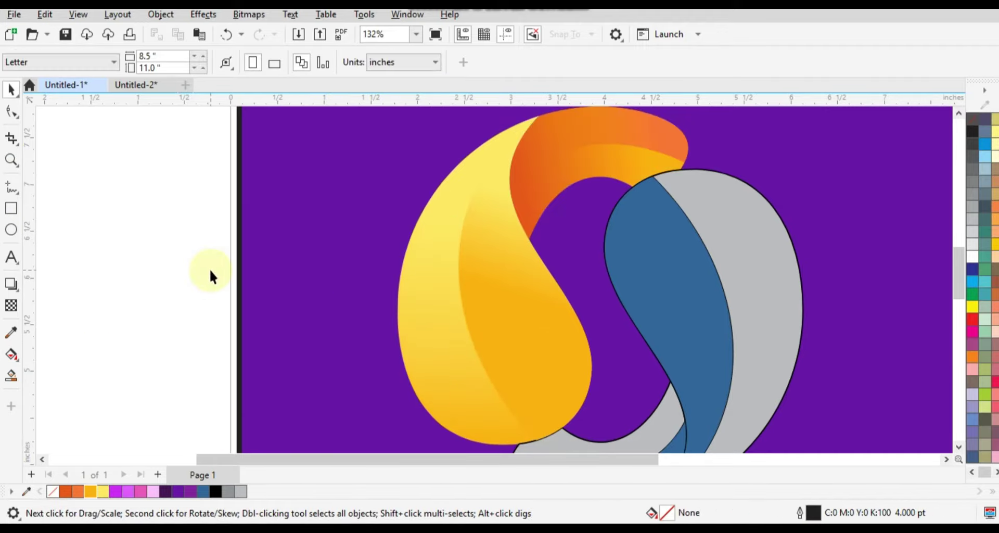
scroll(210, 268, down, 1)
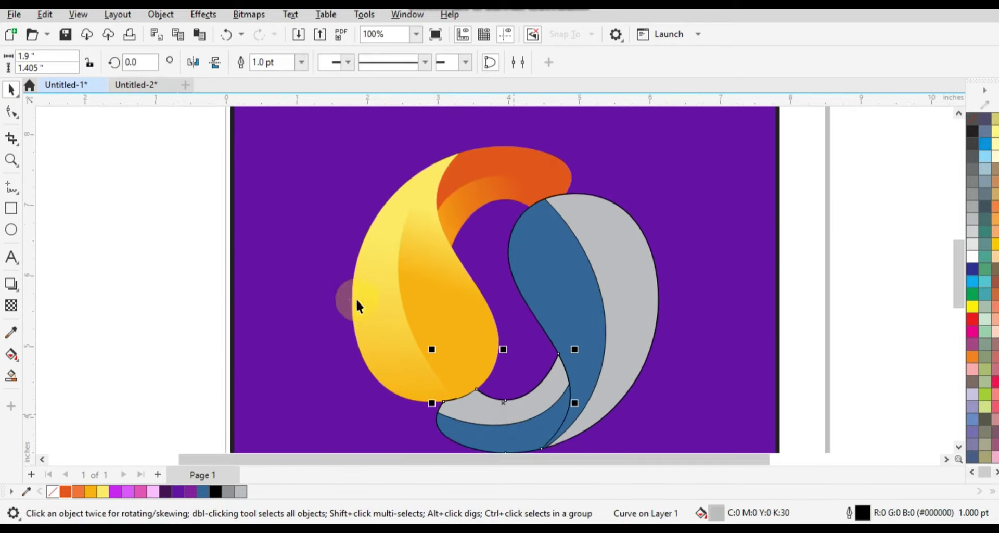
- Apply a horizontal fountain fill to the lower band's gray part, from vivid purple near the yellow teardrop to lighter purple
key(shift+F2)
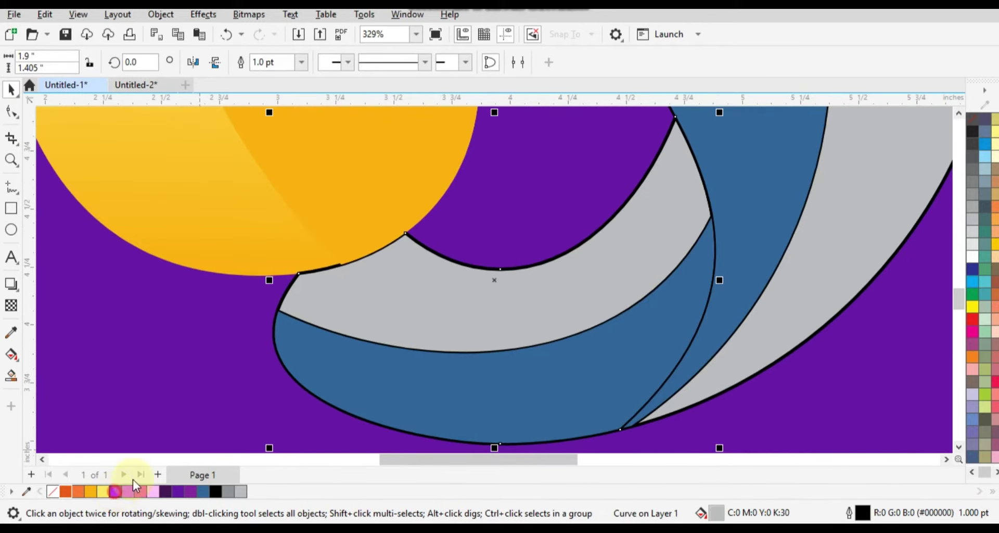
click(115, 491)
key(g)
drag(622, 259, 402, 309)
drag(362, 289, 568, 249)
- Fill the lower band's blue part with vivid purple #C825F0 and remove the outlines from both band parts
click(487, 414)
click(116, 491)
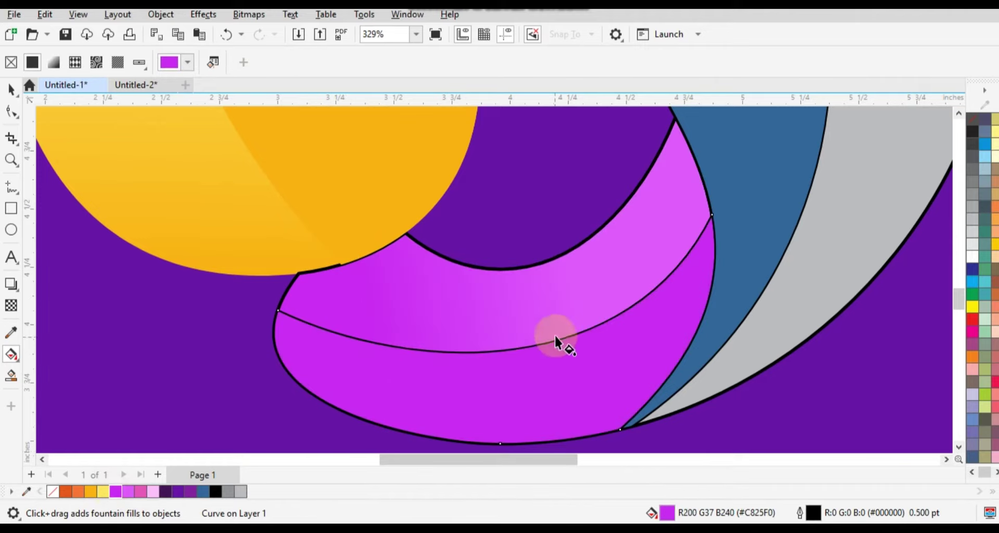
click(12, 89)
shift+click(407, 308)
right_click(973, 118)
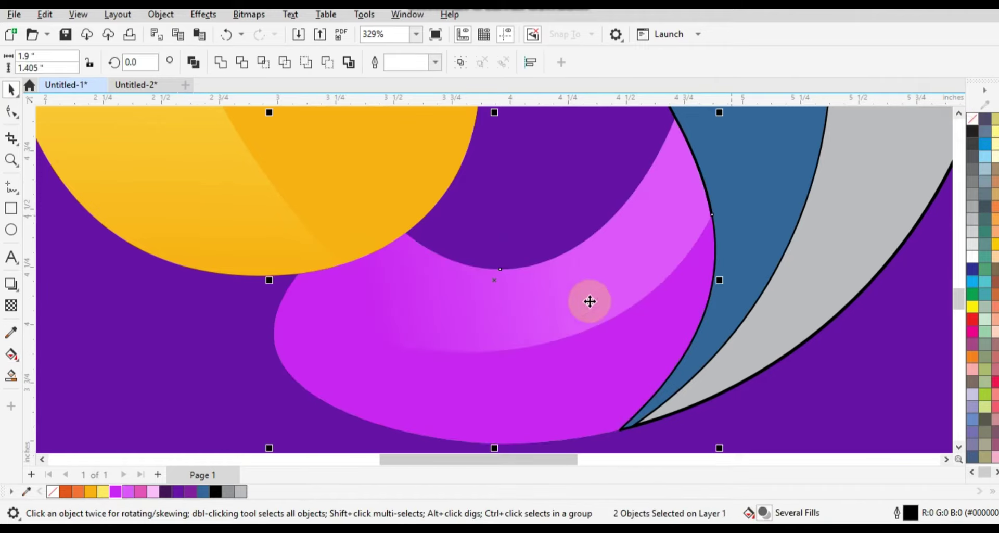
- Apply a vertical fountain fill to the right teardrop's blue inner part, from pink at the lower tip to light pink above
scroll(578, 302, down, 1)
click(681, 229)
key(shift+F2)
key(F4)
click(718, 352)
click(544, 296)
click(11, 159)
drag(411, 169, 646, 378)
key(space)
click(477, 392)
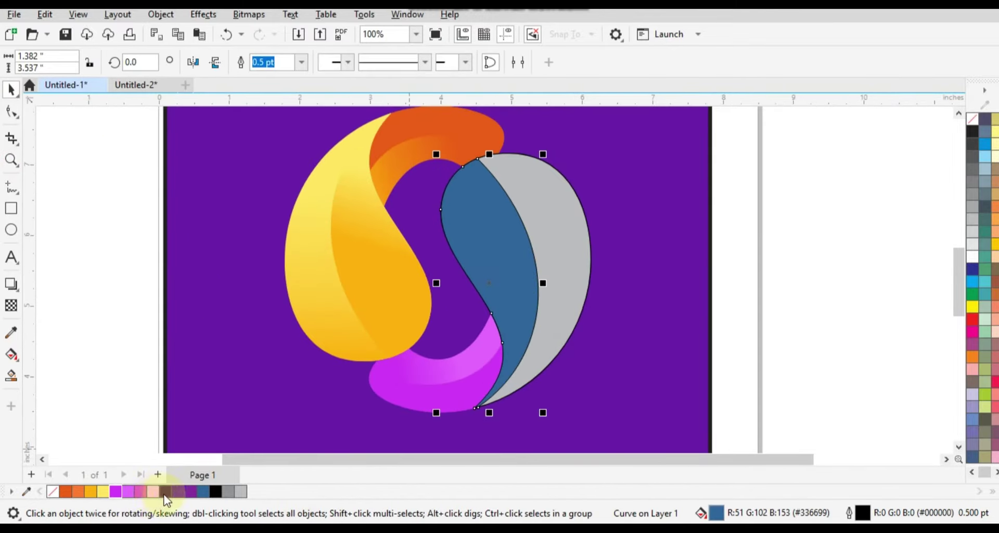
click(141, 491)
key(g)
drag(510, 352, 493, 222)
drag(152, 491, 194, 458)
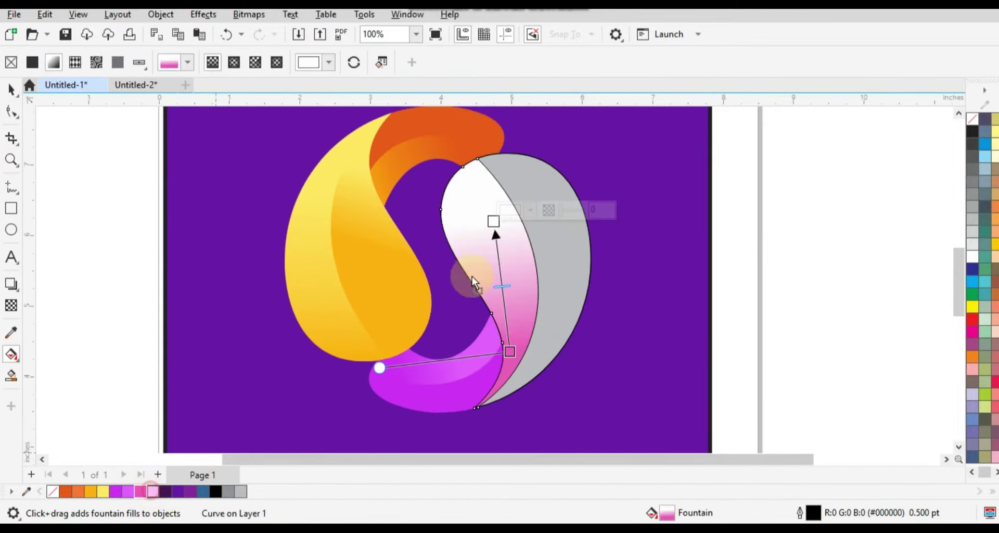
drag(493, 225, 493, 223)
drag(509, 351, 492, 400)
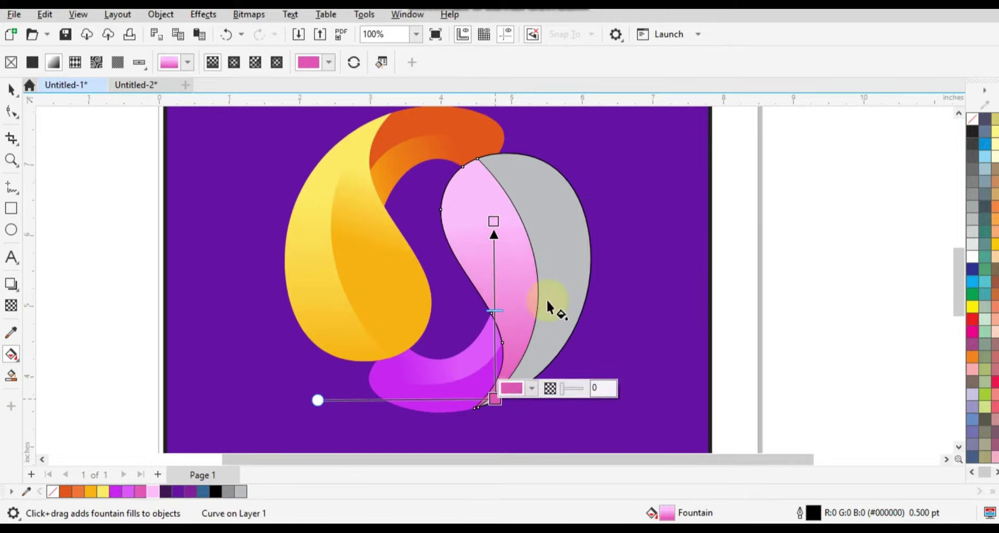
- Apply a fountain fill to the right teardrop's gray outer part, from pink in the lower half to light pink at its upper end
click(548, 302)
click(141, 491)
mouse_move(562, 303)
mouse_down()
mouse_move(537, 184)
mouse_move(569, 282)
mouse_up()
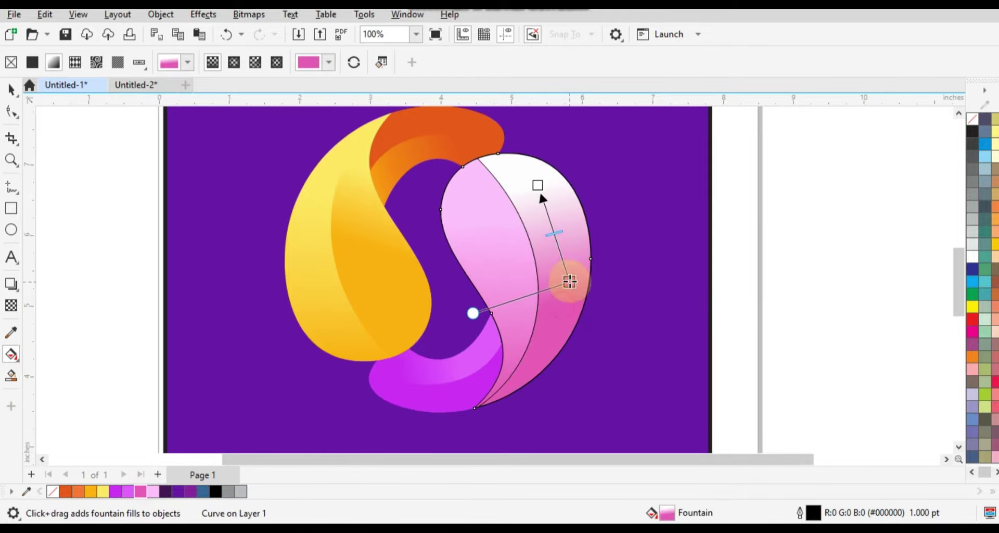
drag(153, 492, 539, 183)
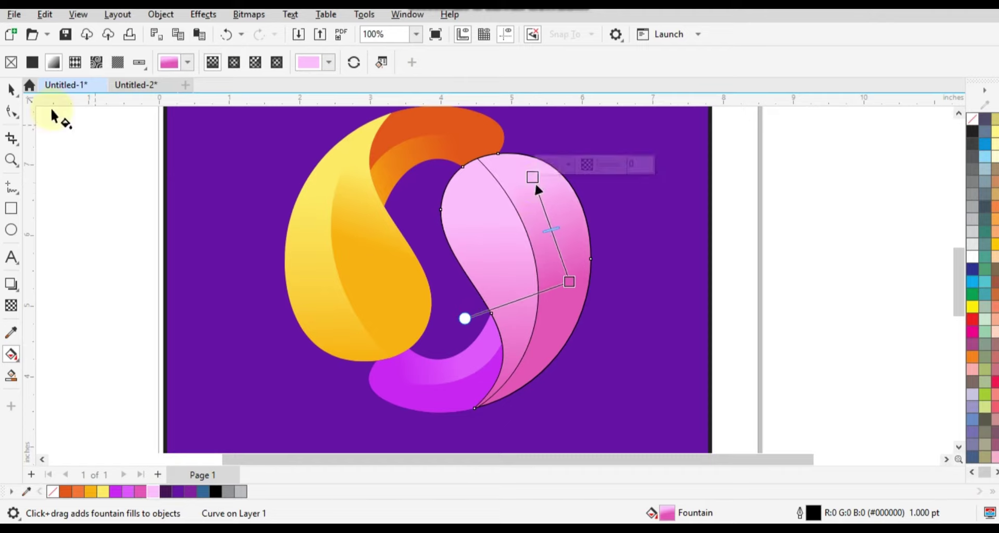
- Remove the outlines from the right teardrop and the lower band together
click(11, 89)
drag(368, 433, 366, 434)
right_click(973, 119)
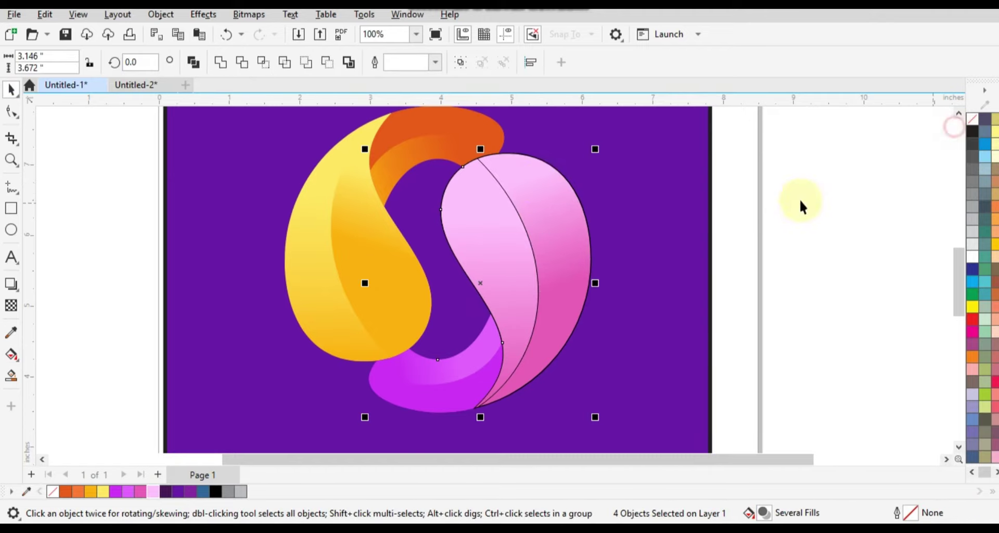
click(801, 203)
- Widen the background to about 10.125 inches and give it an elliptical fountain fill, purple at the center and dark purple #421454 outside
scroll(666, 305, down, 1)
drag(425, 381, 425, 382)
click(752, 306)
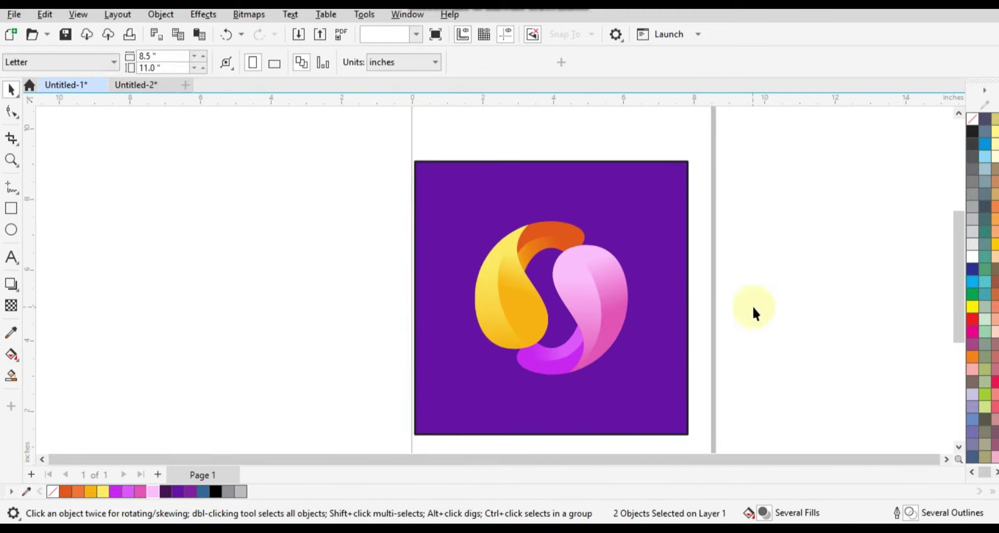
click(616, 329)
scroll(617, 329, up, 1)
click(181, 497)
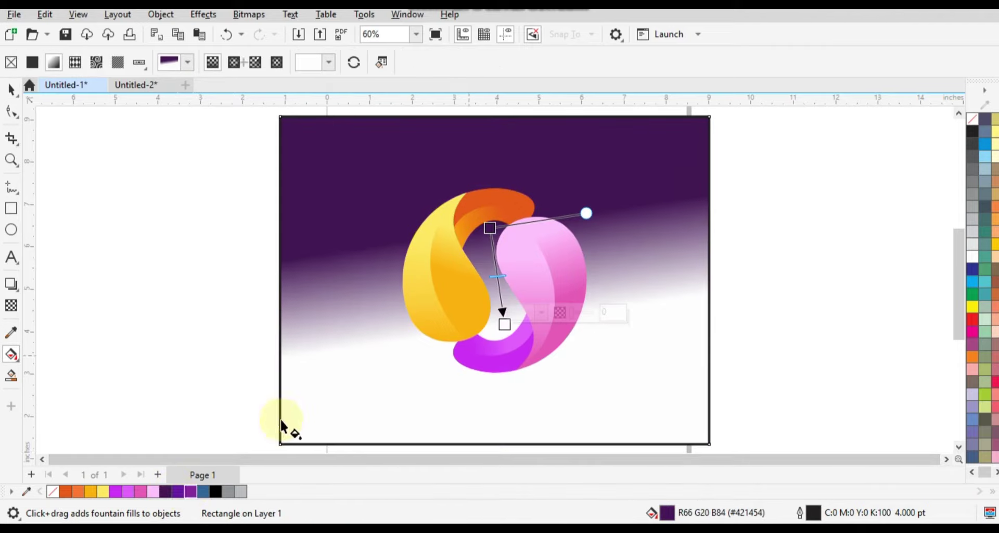
drag(504, 325, 549, 179)
click(234, 62)
click(11, 89)
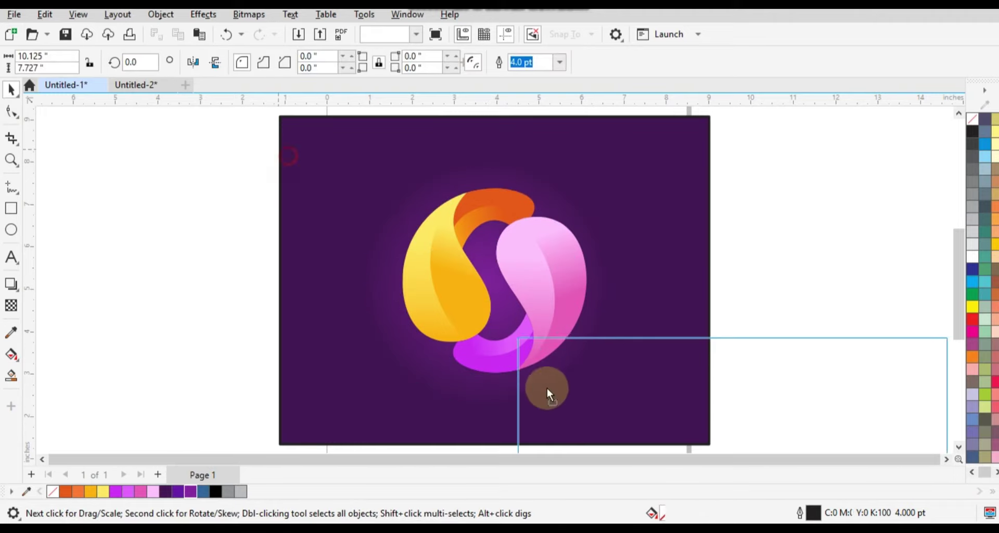
- Select the whole logo and add a soft dark shadow behind it
drag(192, 160, 646, 391)
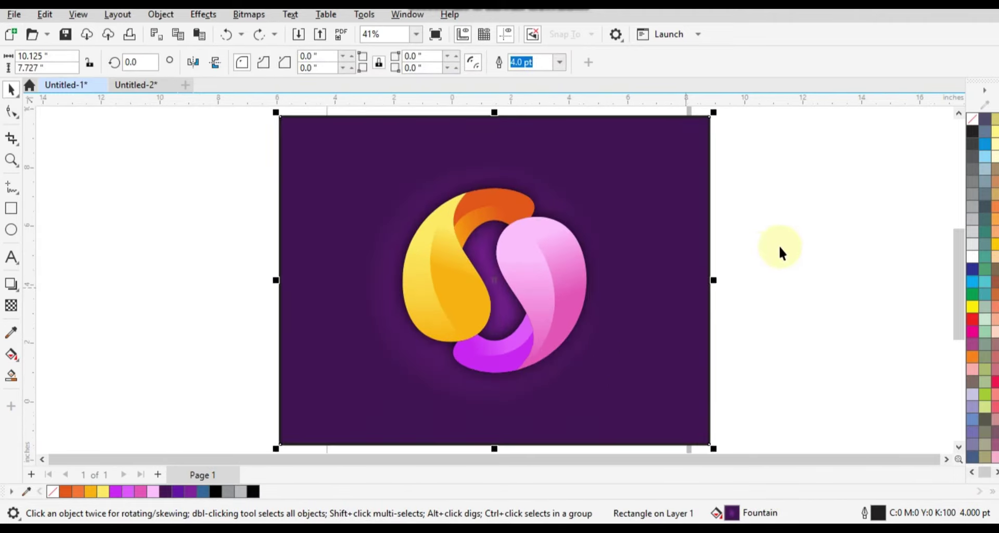
click(769, 244)
- Examine the finished logo up close in a full-screen preview
click(16, 161)
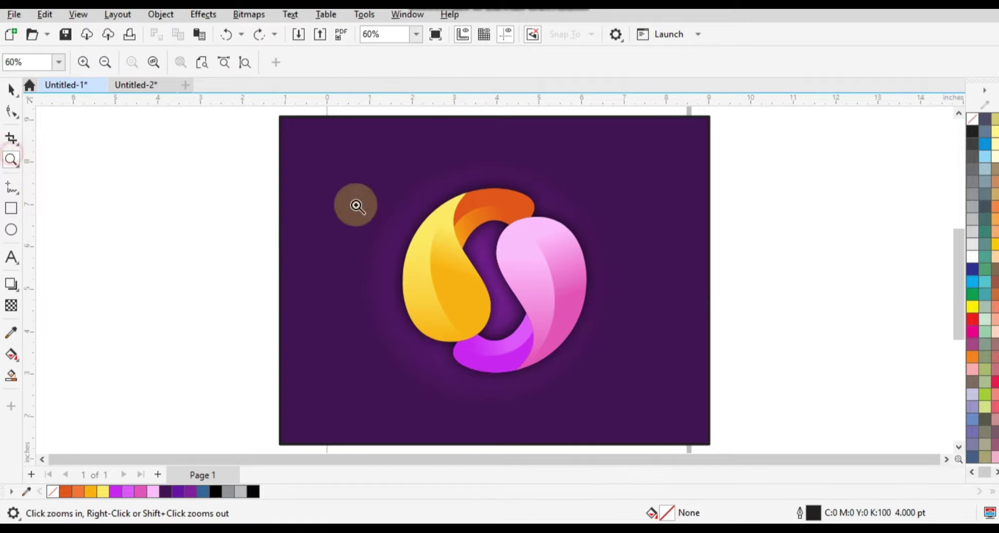
drag(357, 151, 650, 396)
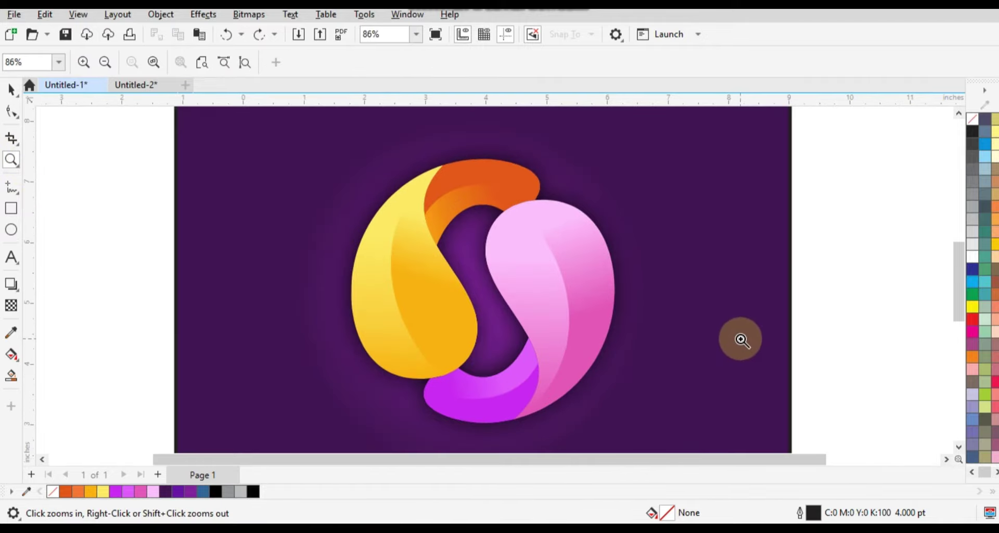
key(F9)
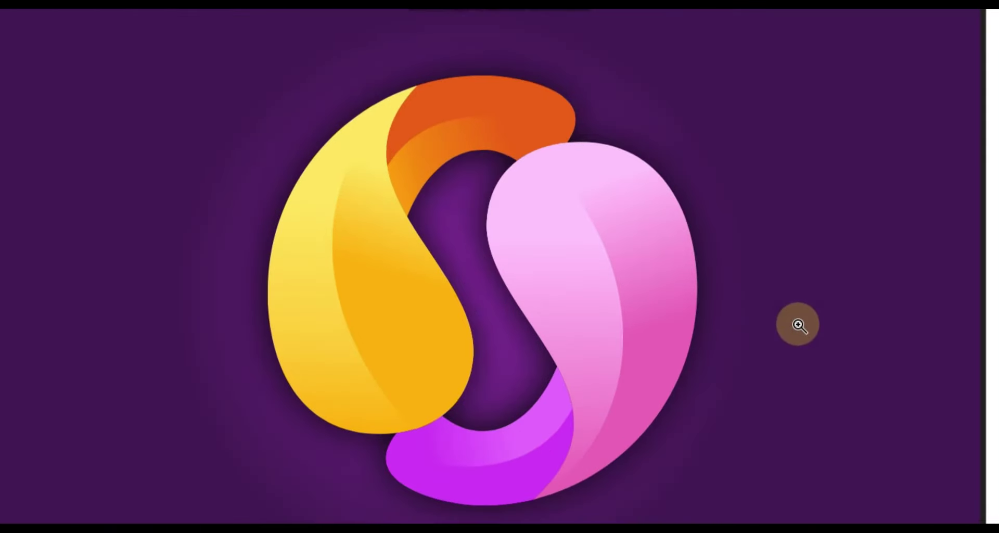